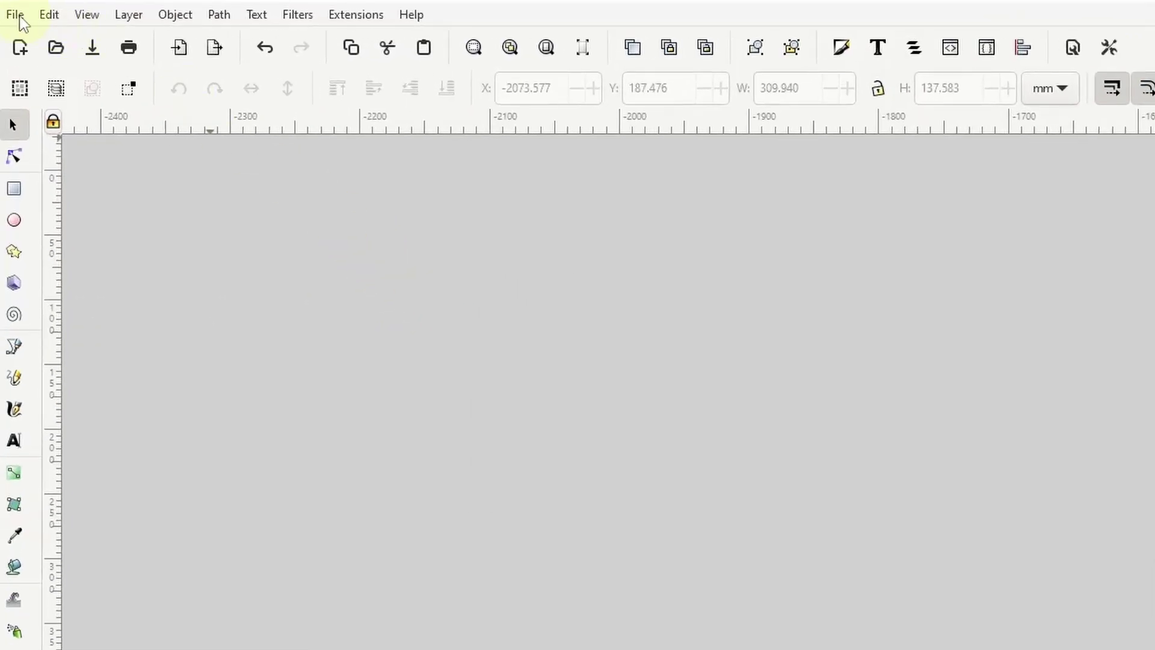
Import the 'silver glitter' JPG and embed it as an image on the canvas
left_click(18, 16)
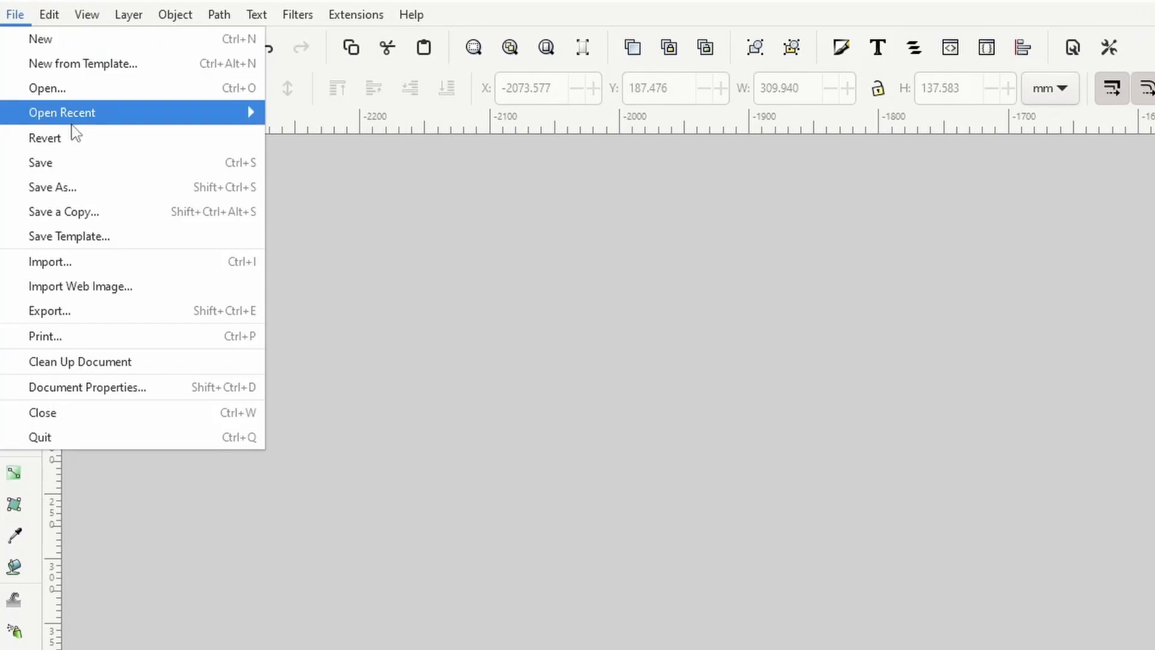
left_click(129, 256)
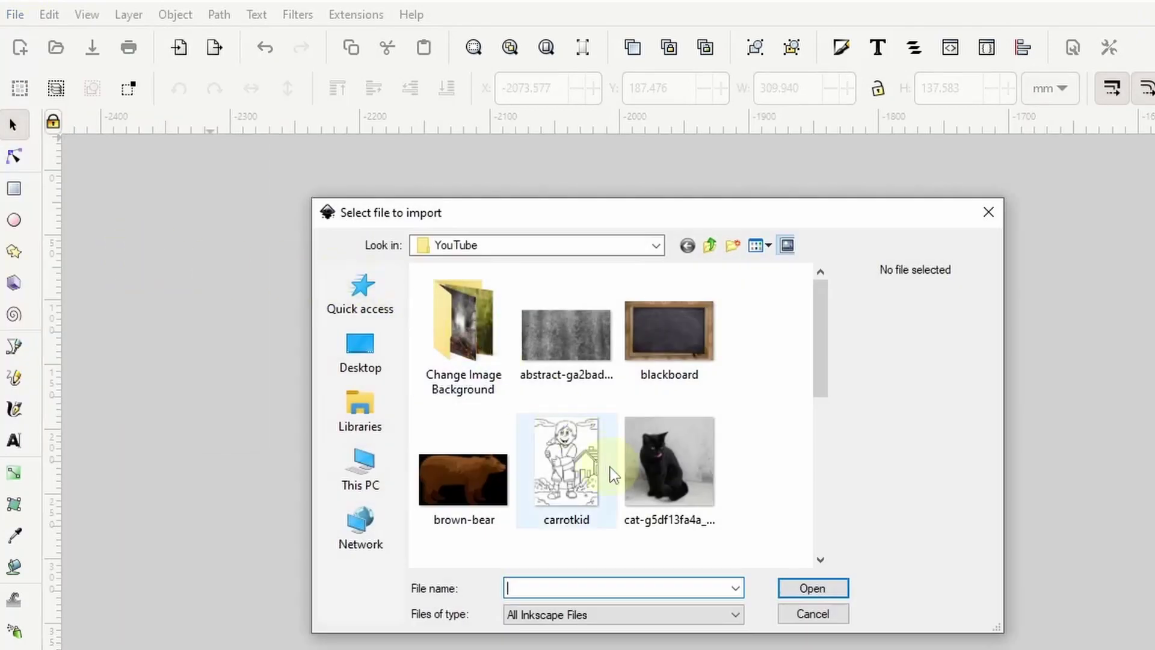
scroll(598, 471, "down", 5)
left_click(471, 515)
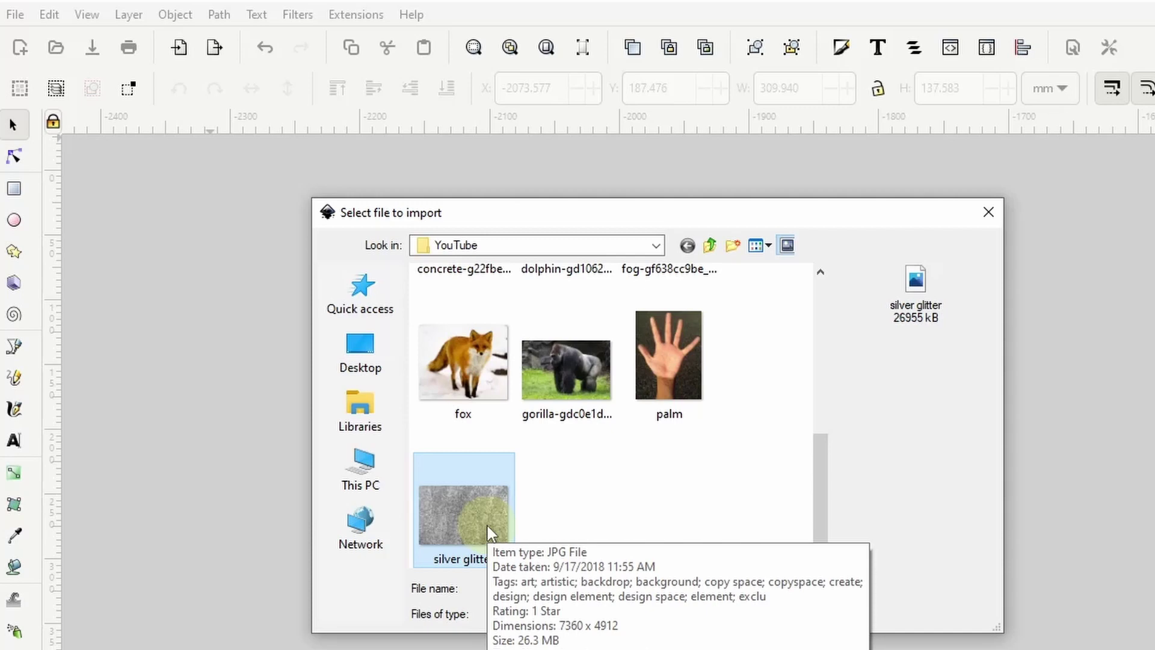
double_click(488, 526)
left_click(527, 479)
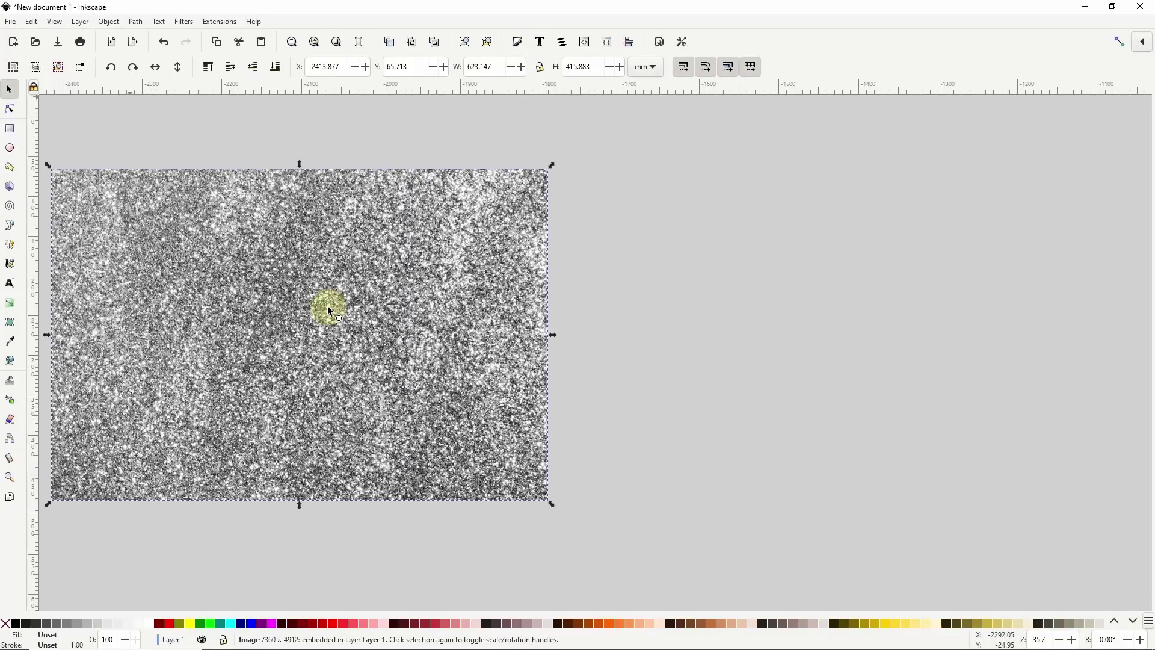
Nudge the glitter image slightly right and down and apply the Sharpen More filter
left_click_drag(515, 332, 566, 321)
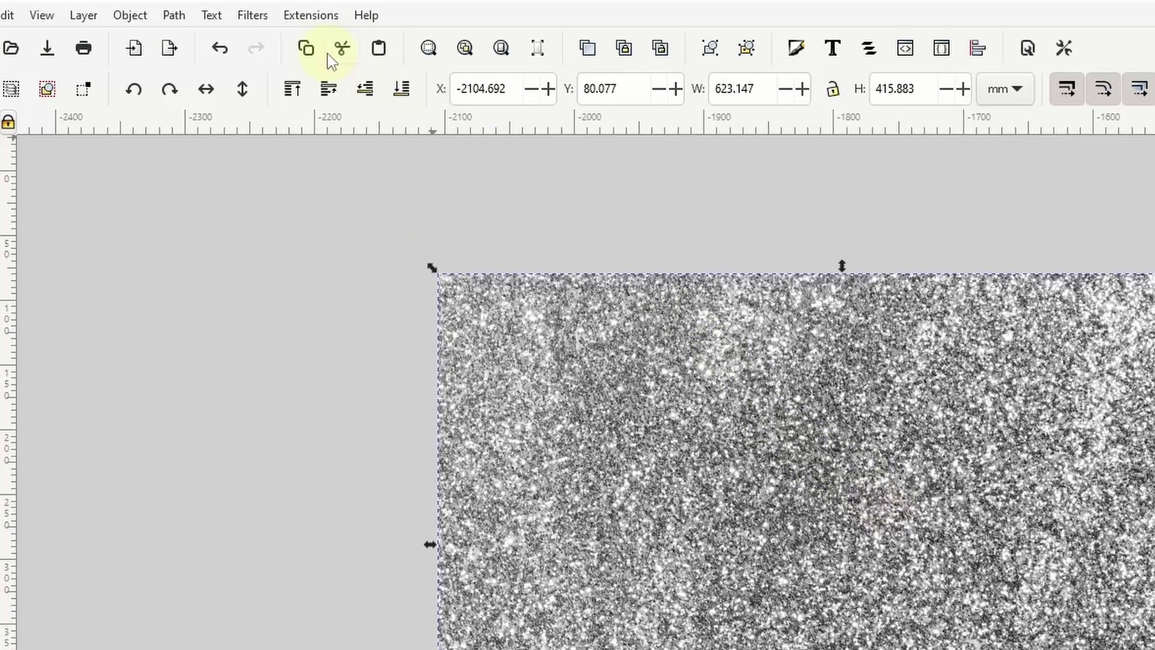
left_click(184, 22)
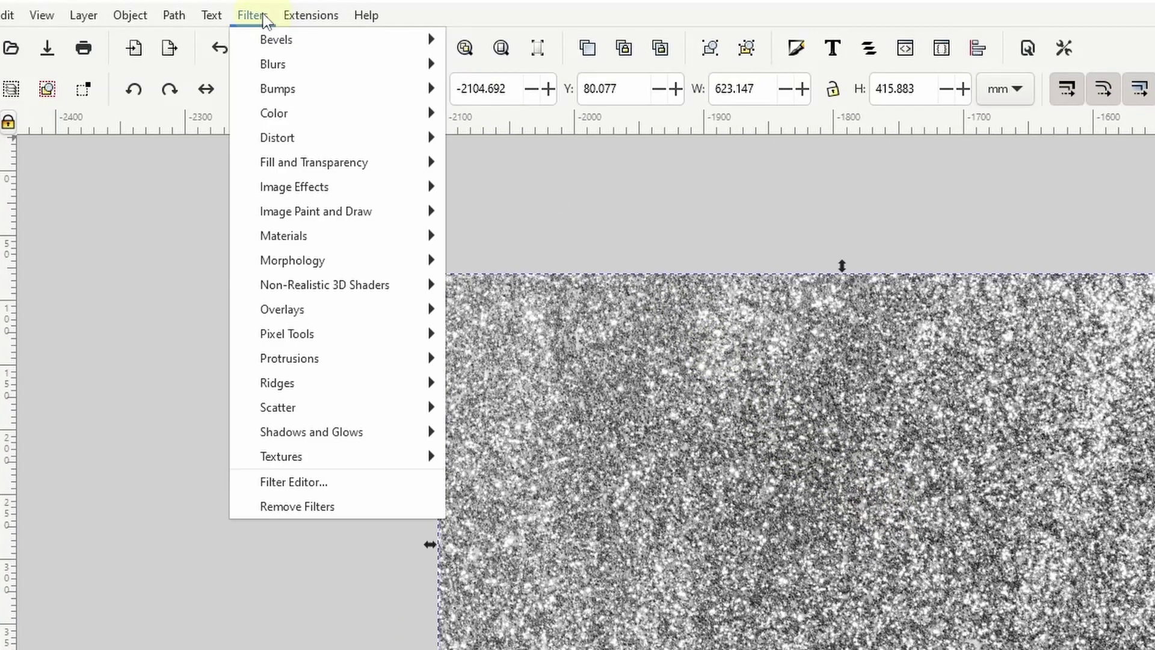
mouse_move(314, 184)
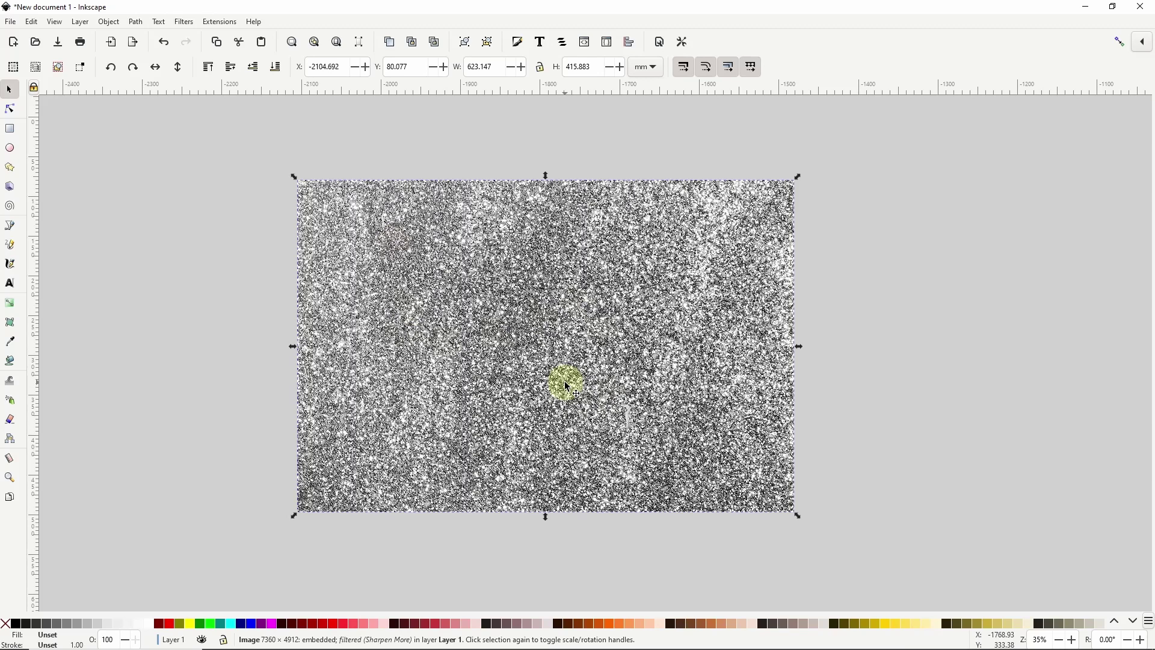
Draw a white rectangle inset within the glitter image and put it in its own group
left_click(10, 130)
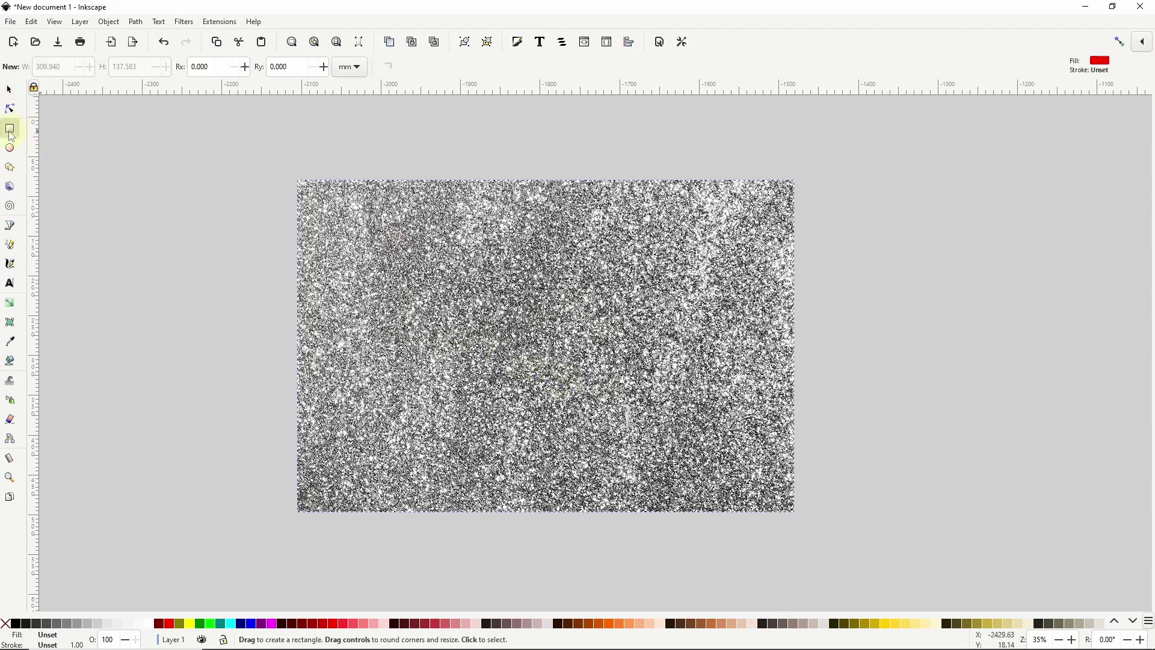
left_click_drag(316, 199, 779, 495)
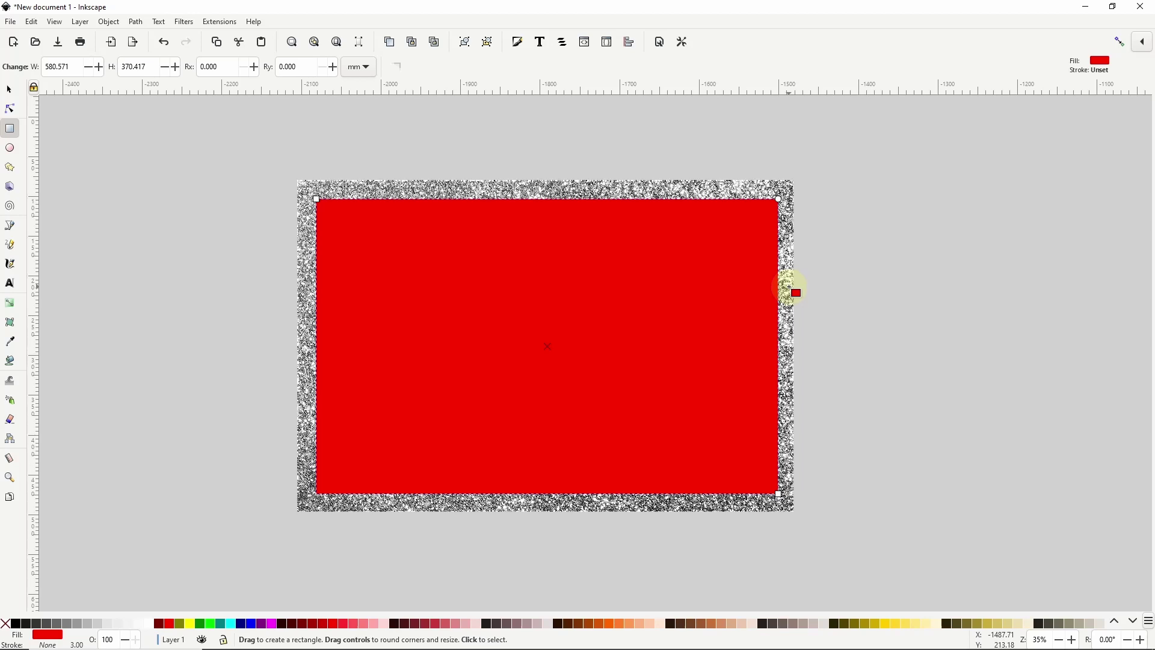
left_click(151, 624)
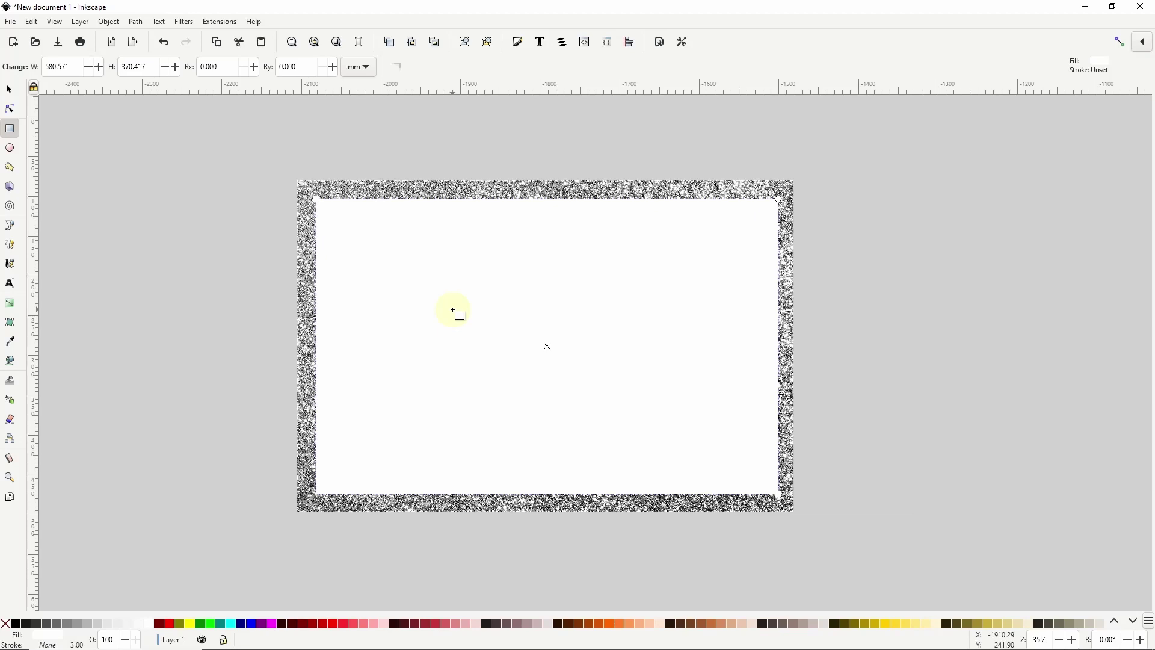
right_click(474, 295)
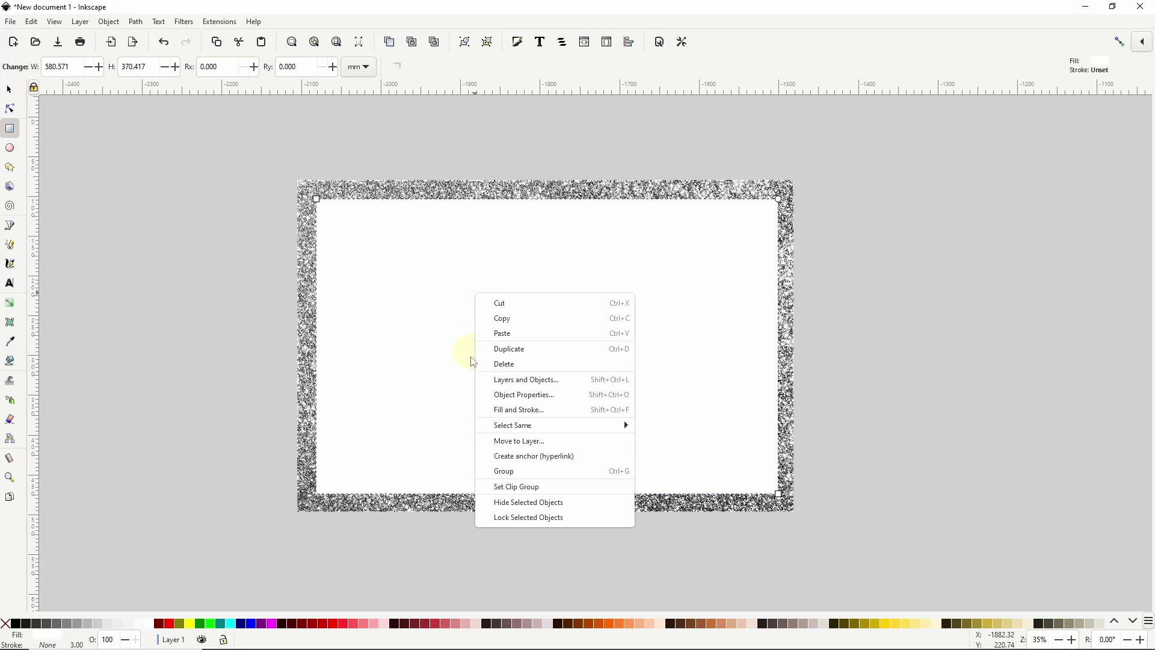
left_click(394, 399)
key("ctrl+g")
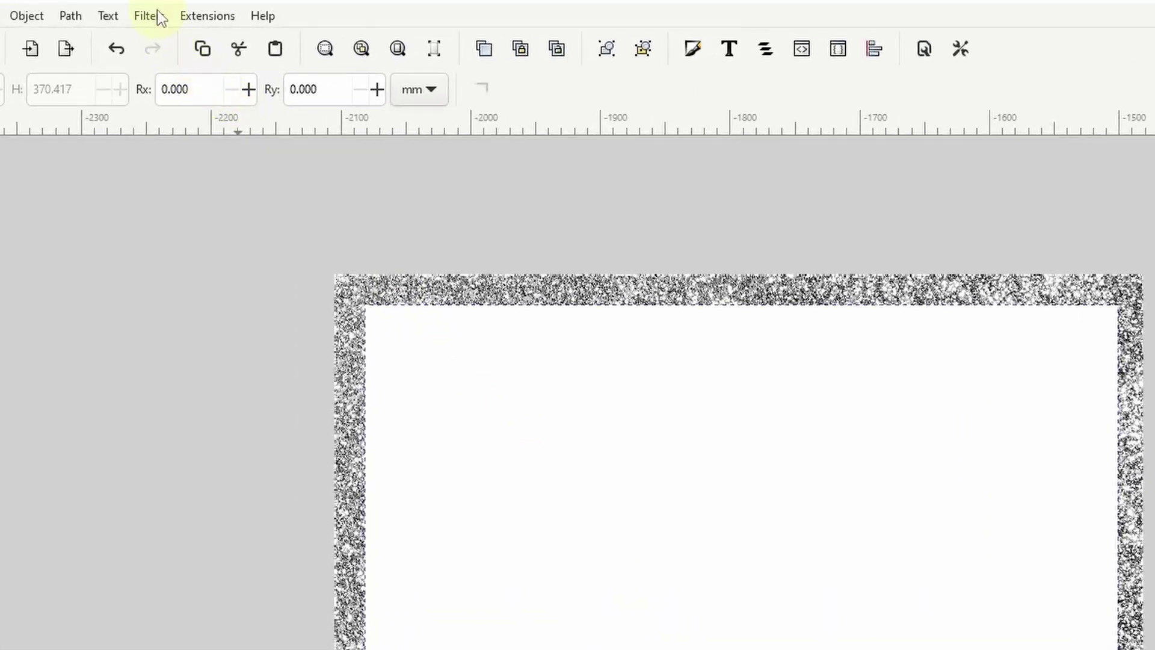
Apply Scatter > Pointillism, then Image Effects > Sharpen More, to the white rectangle group
left_click(184, 22)
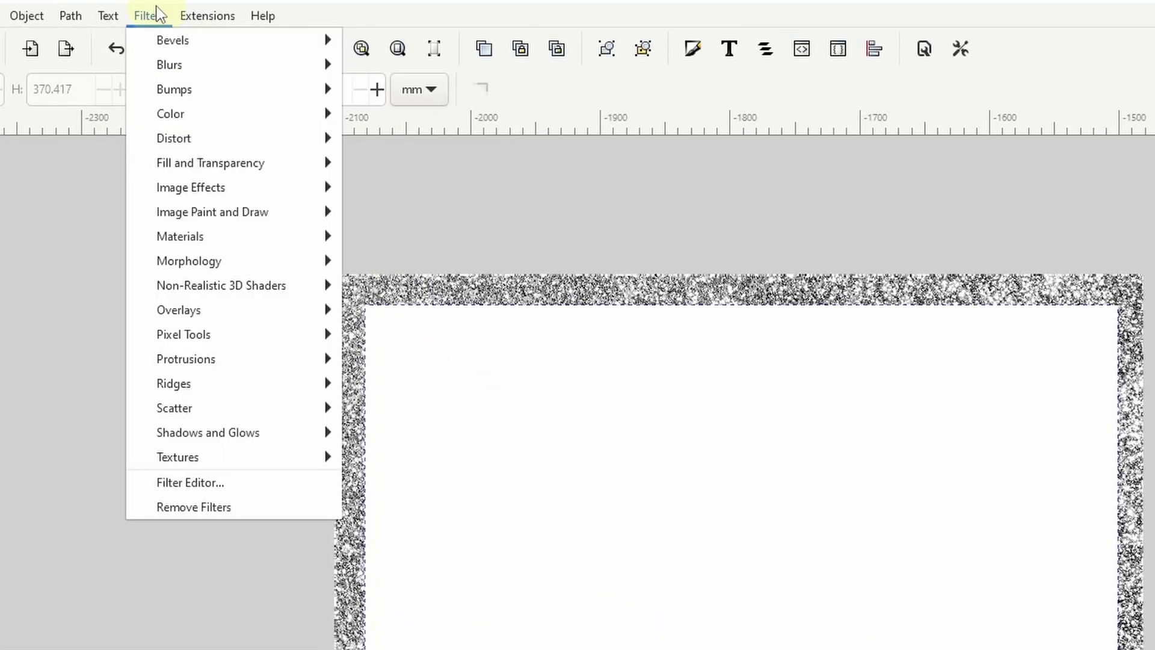
mouse_move(204, 407)
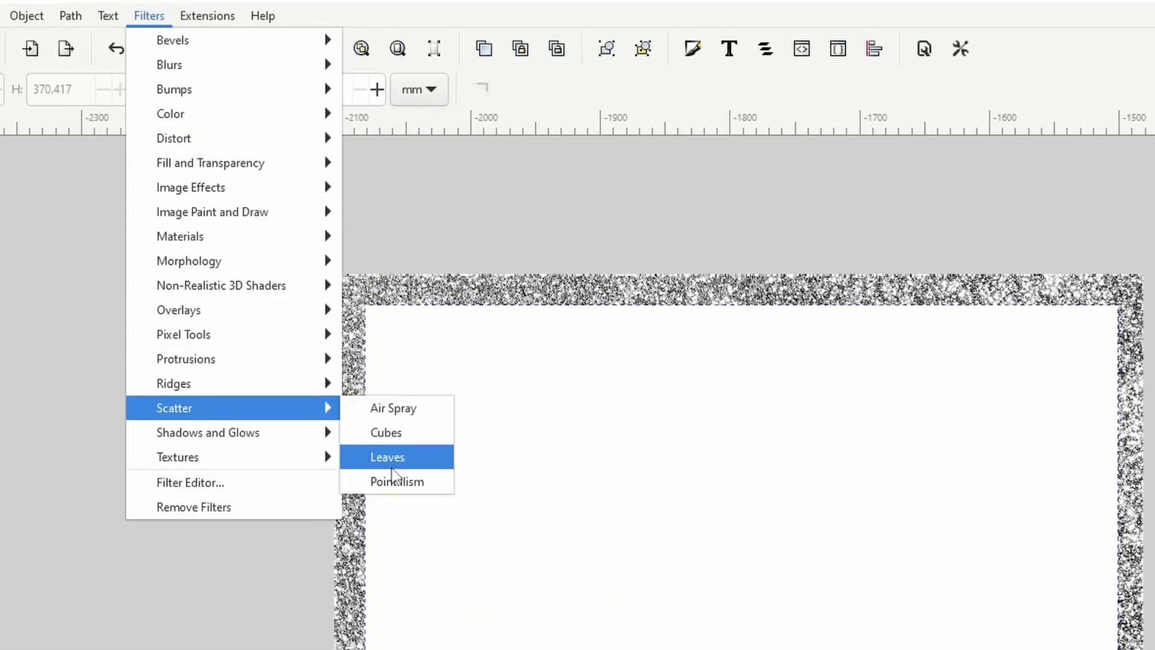
left_click(403, 482)
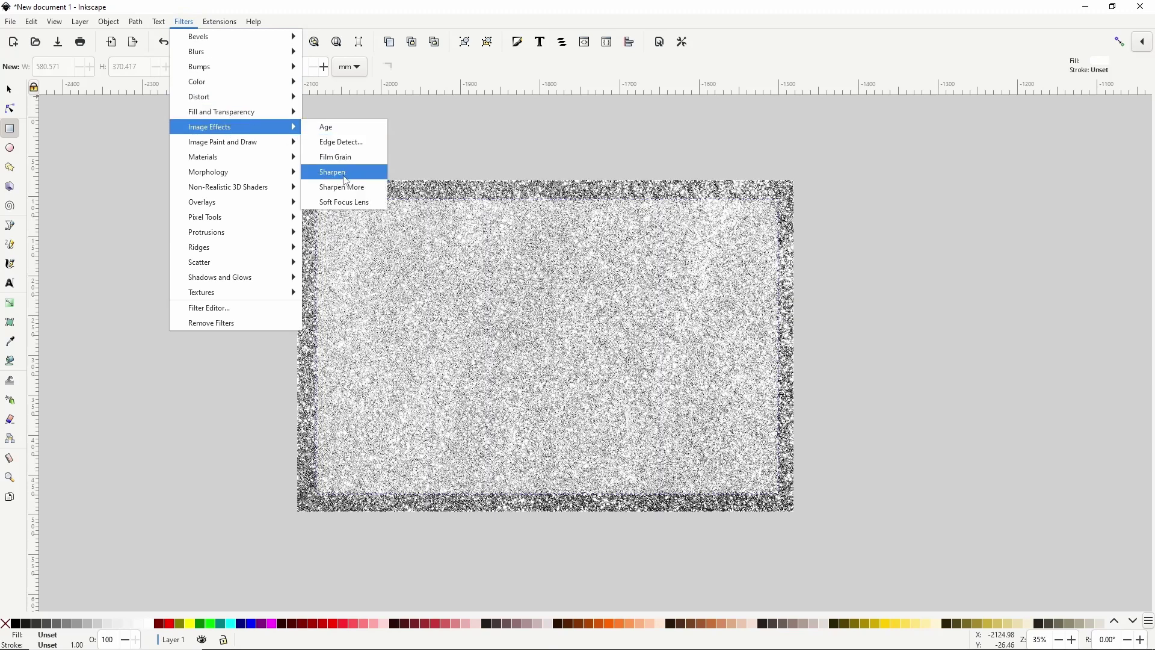
left_click(352, 191)
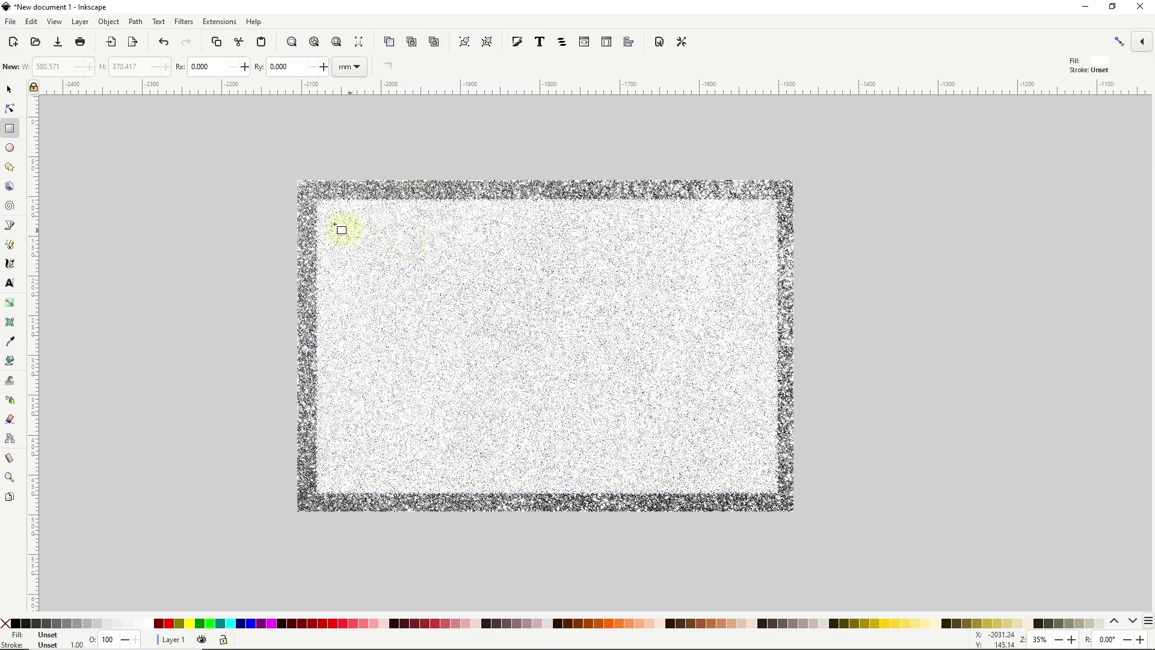
Select the speckled rectangle together with the glitter image and set it as the image's mask
left_click(9, 90)
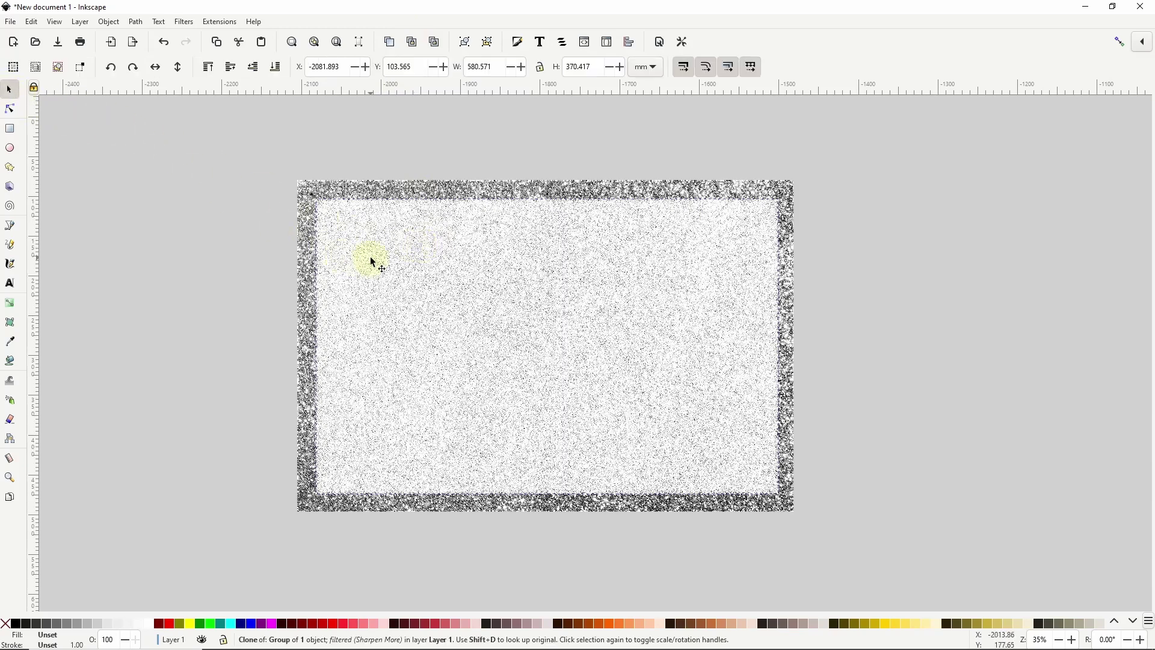
key("shift")
left_click(371, 190, "shift")
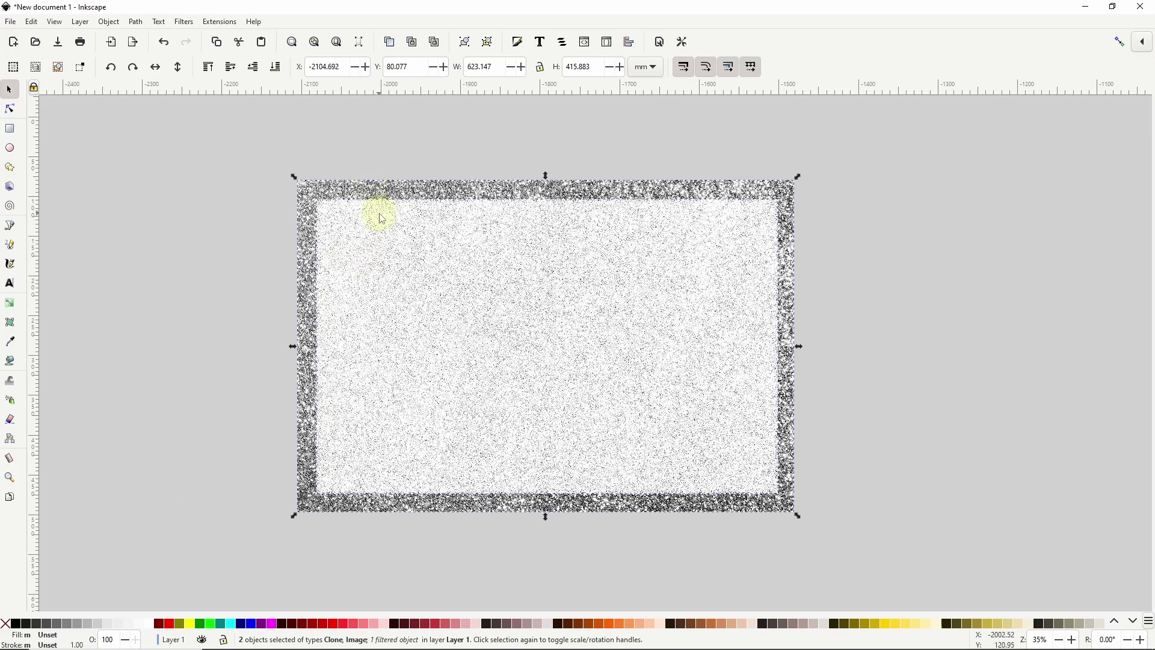
right_click(379, 211)
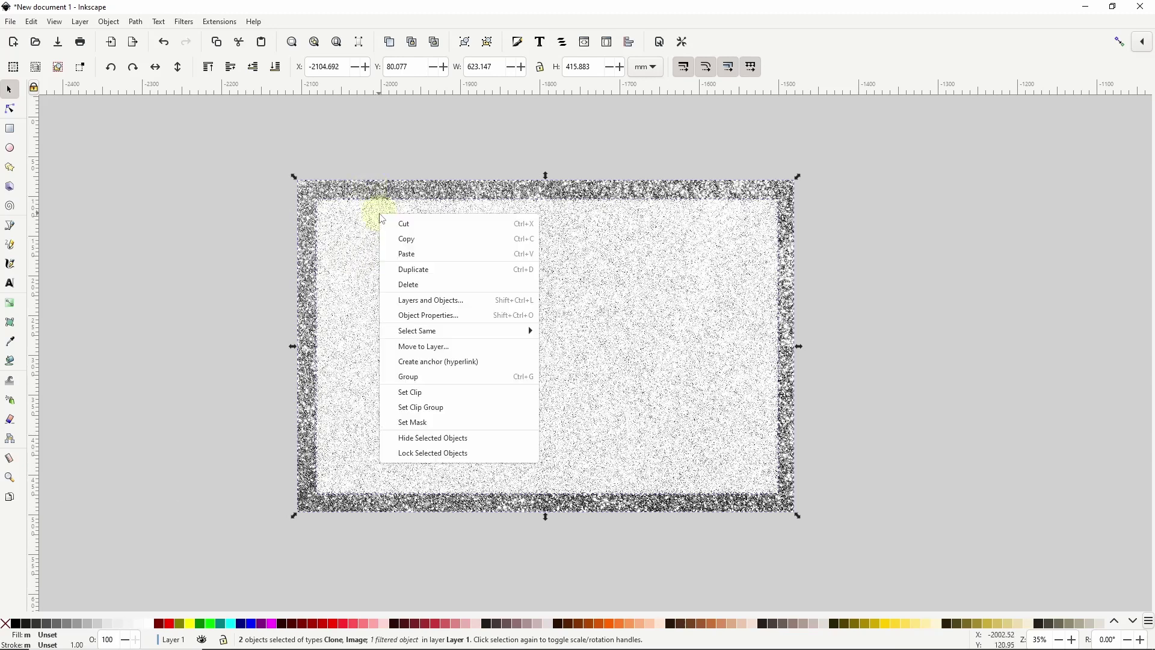
left_click(431, 422)
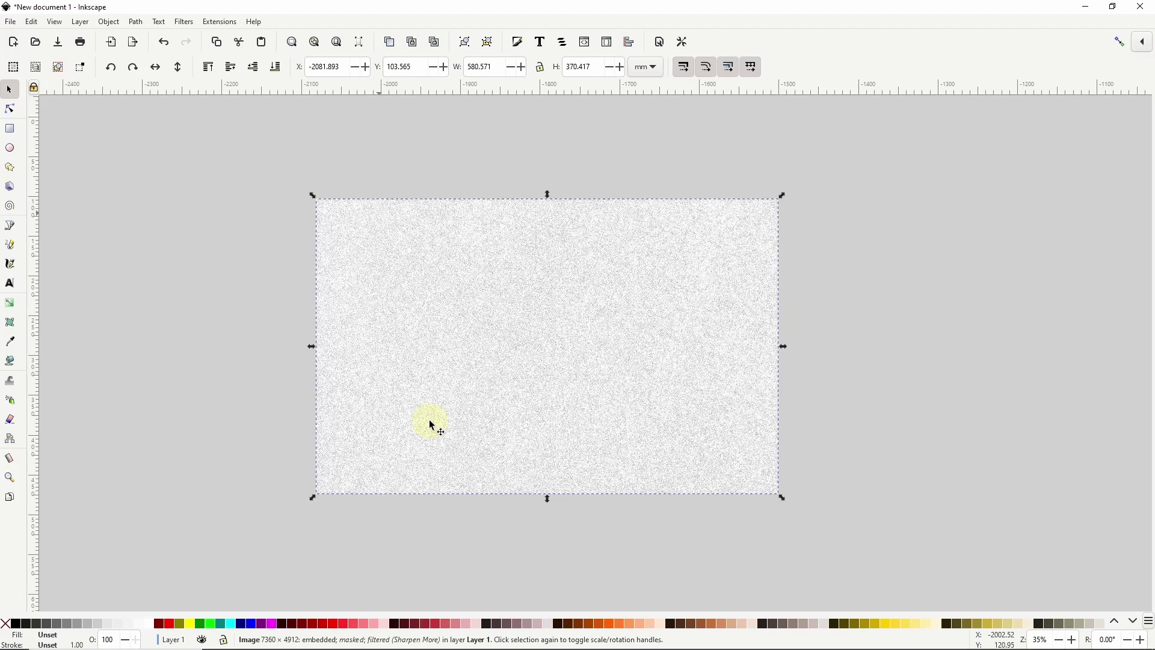
Draw a black rectangle covering the whole page and lower it to the bottom
left_click(10, 128)
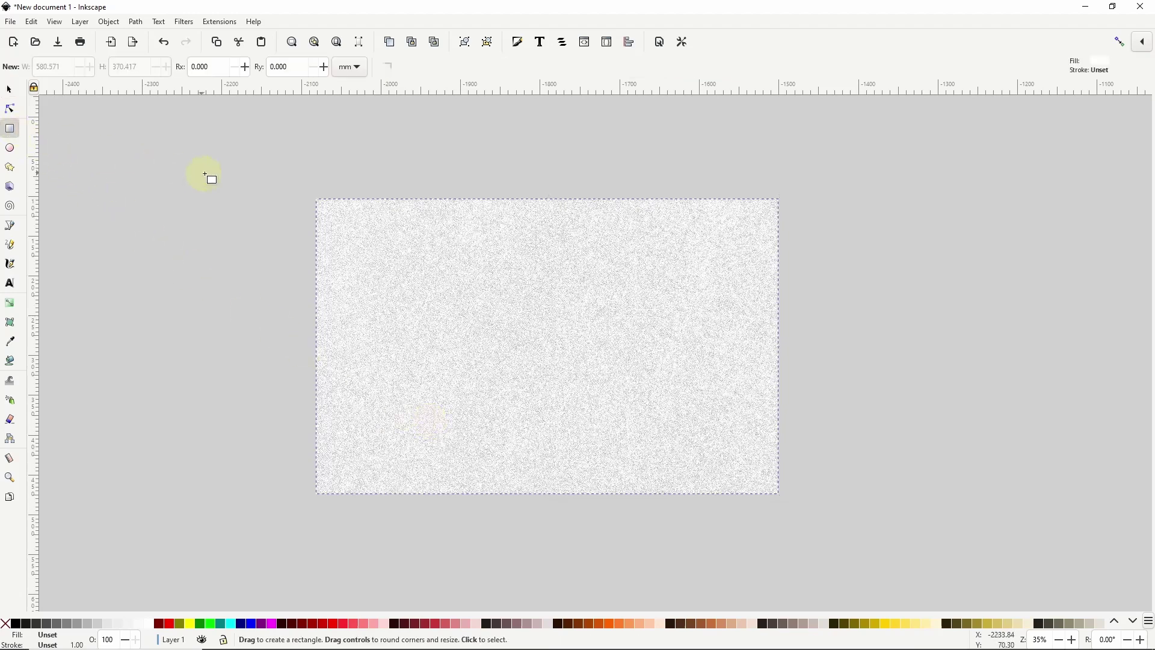
left_click_drag(283, 175, 800, 516)
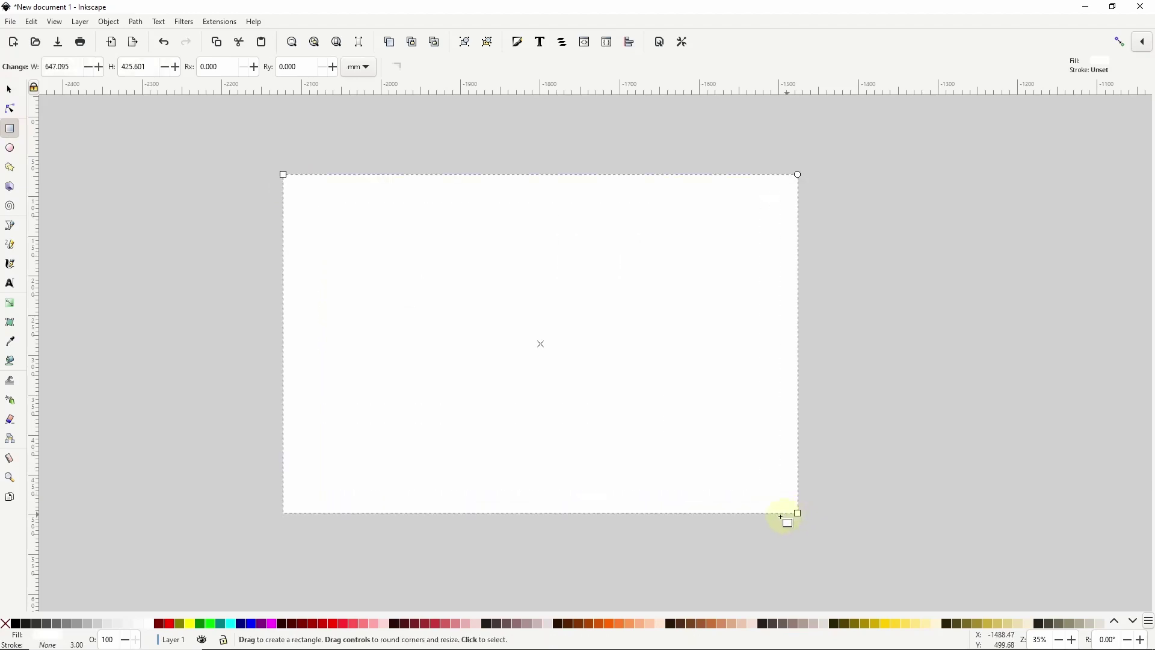
left_click(17, 624)
left_click(12, 93)
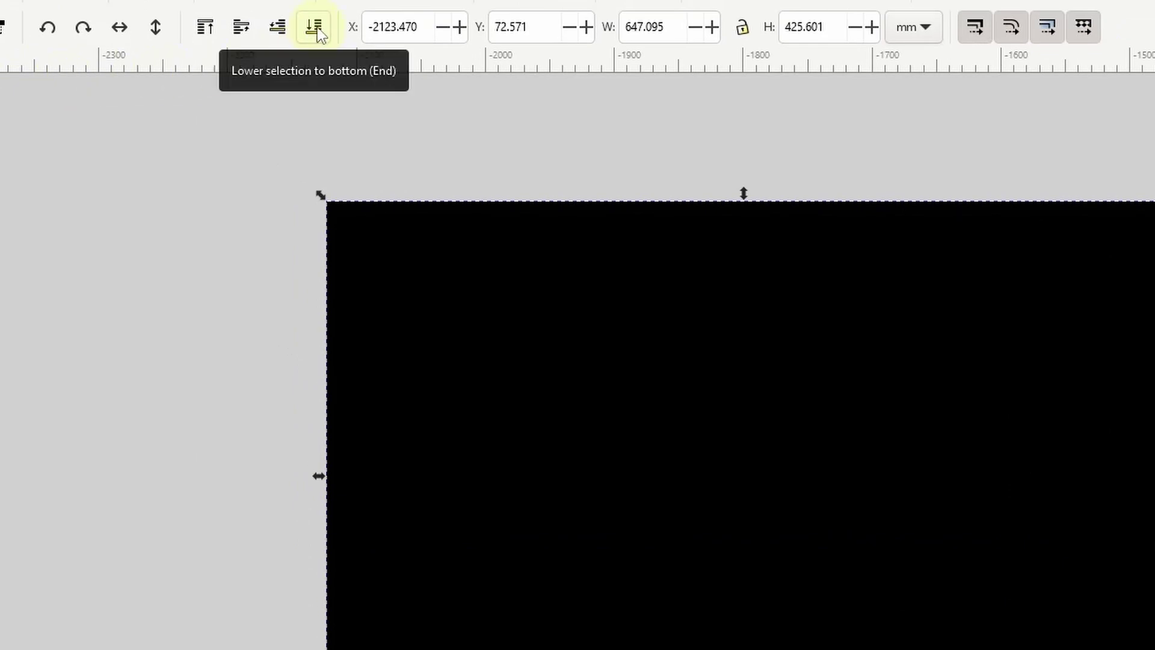
left_click(317, 33)
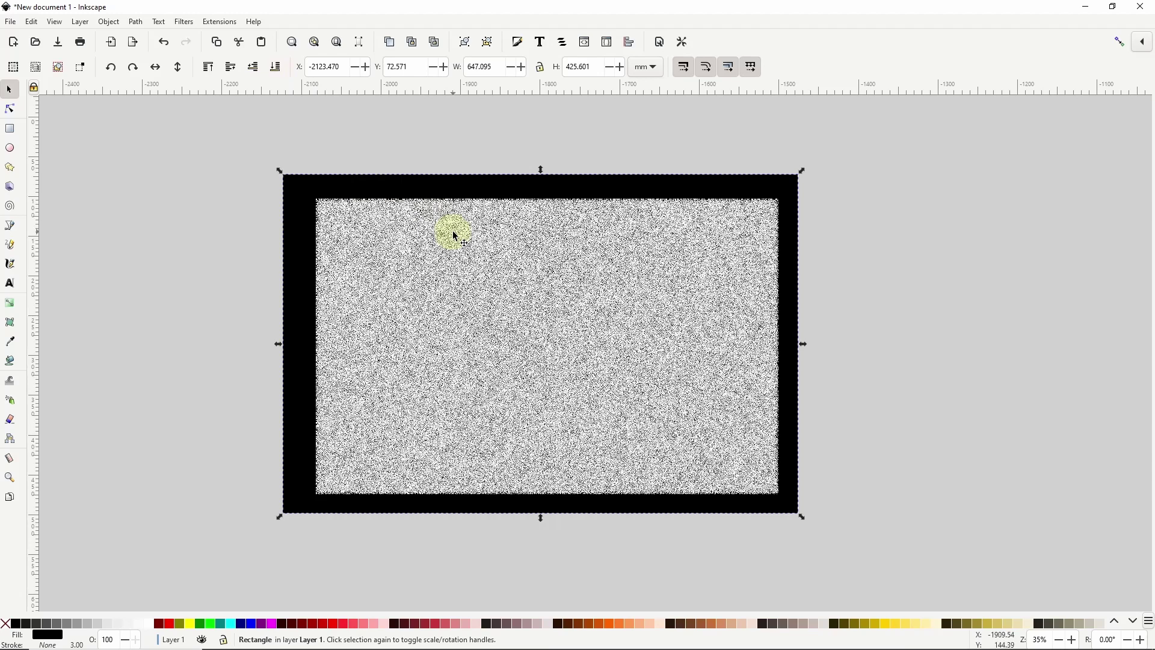
Set the speckled glitter group's blend mode to Screen in Fill and Stroke
left_click(482, 269)
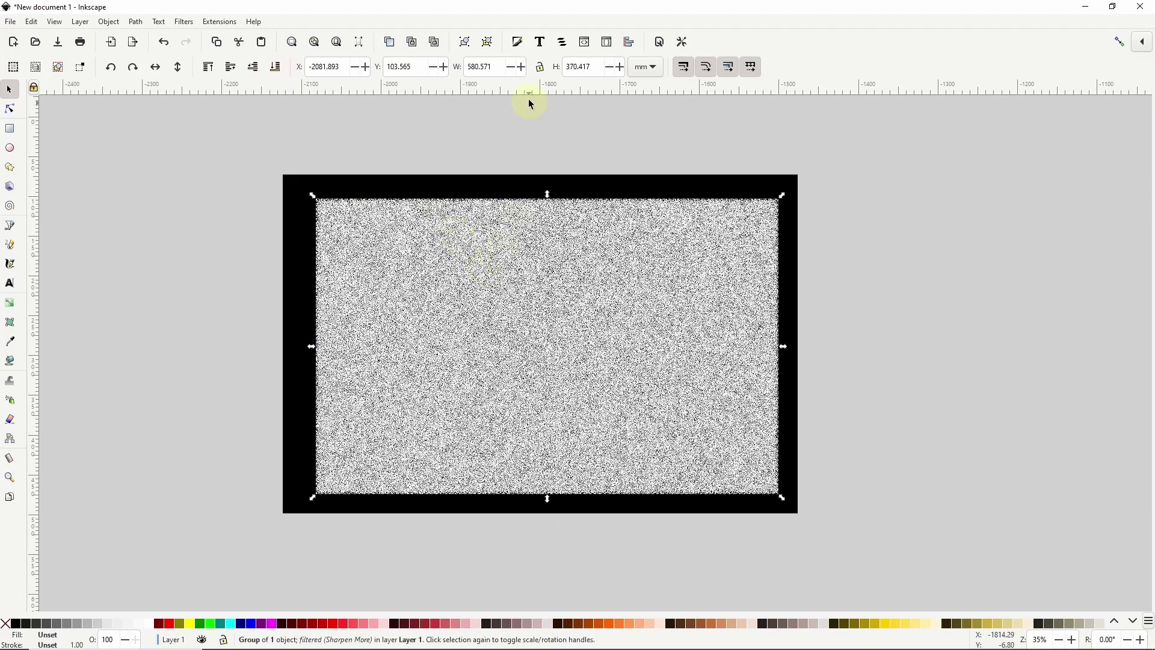
left_click(517, 42)
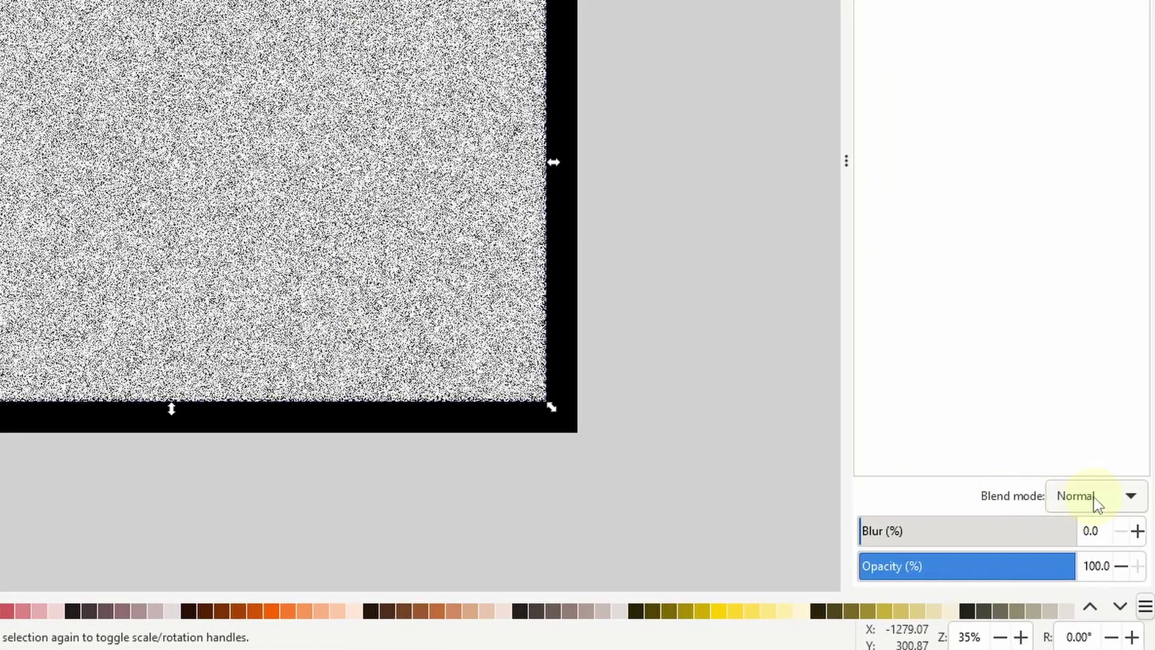
left_click(1094, 497)
scroll(1083, 570, "down", 1)
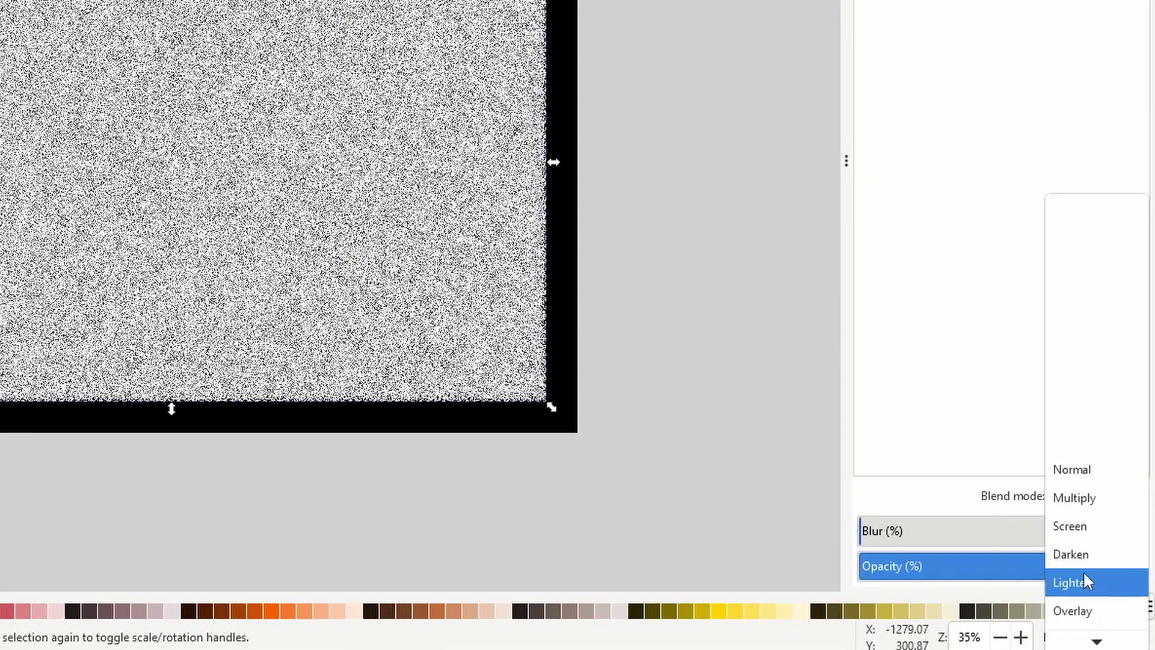
left_click(1087, 535)
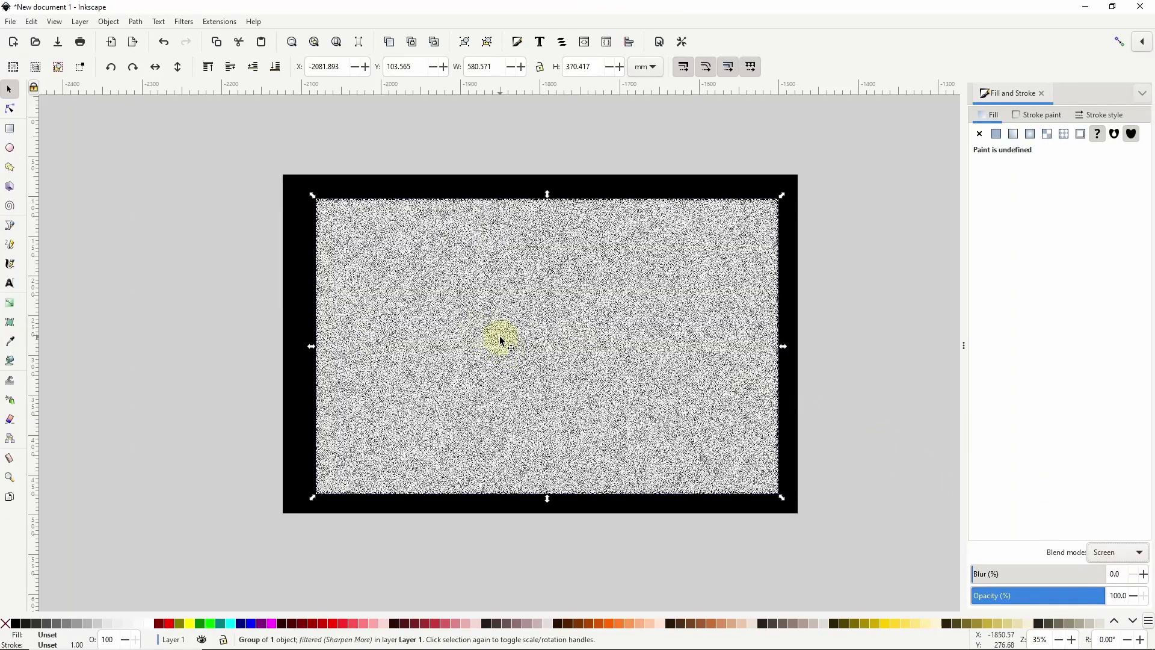
Enter the glitter group and set the speckled noise rectangle's fill to none
right_click(491, 317)
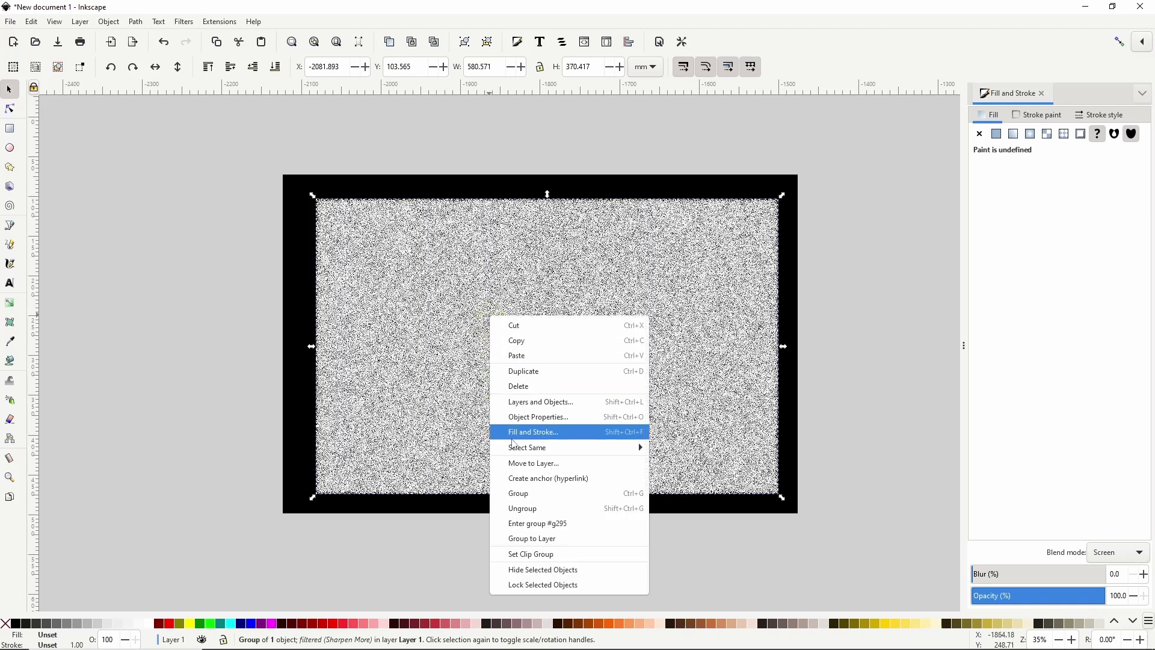
left_click(415, 345)
double_click(438, 341)
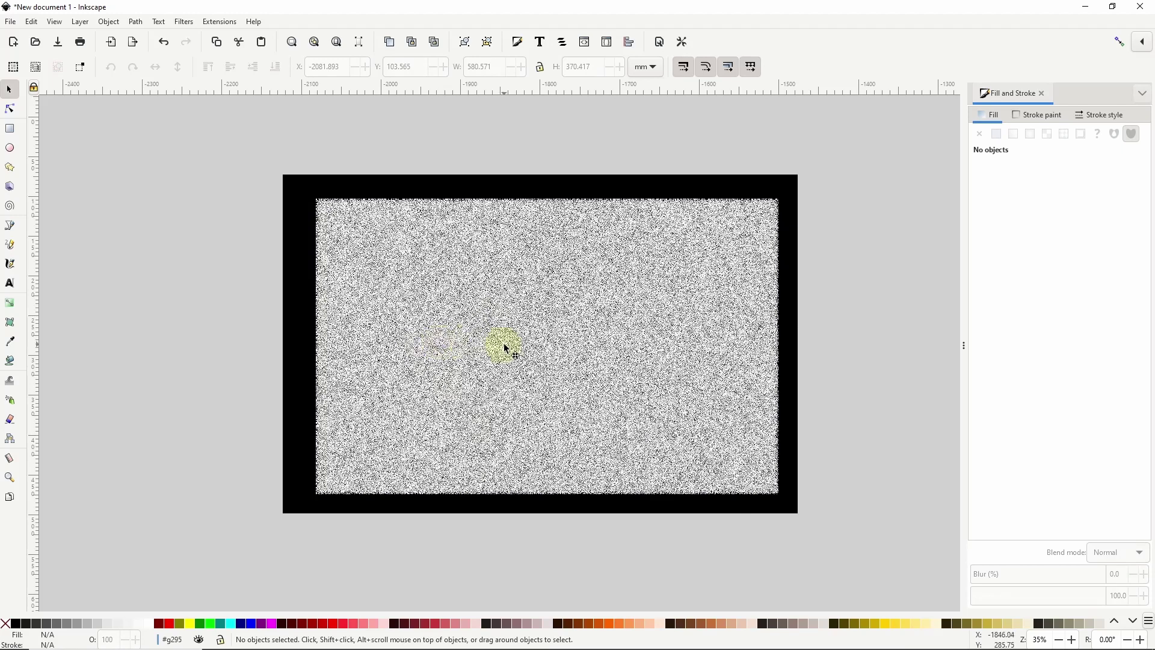
left_click(522, 319)
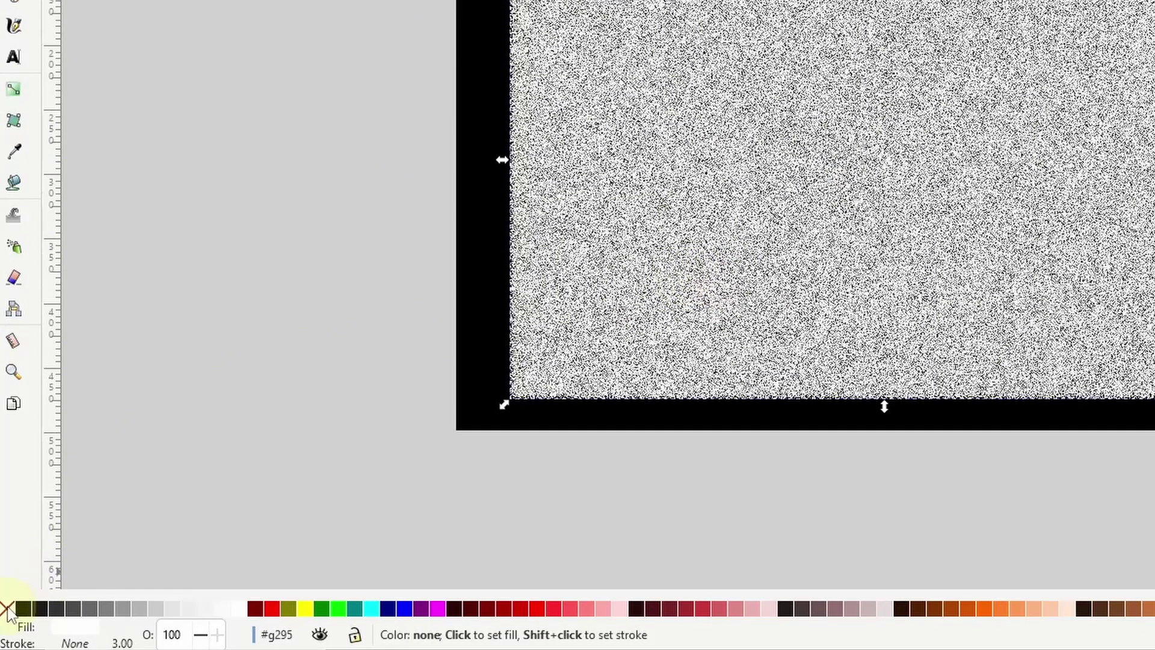
left_click(9, 612)
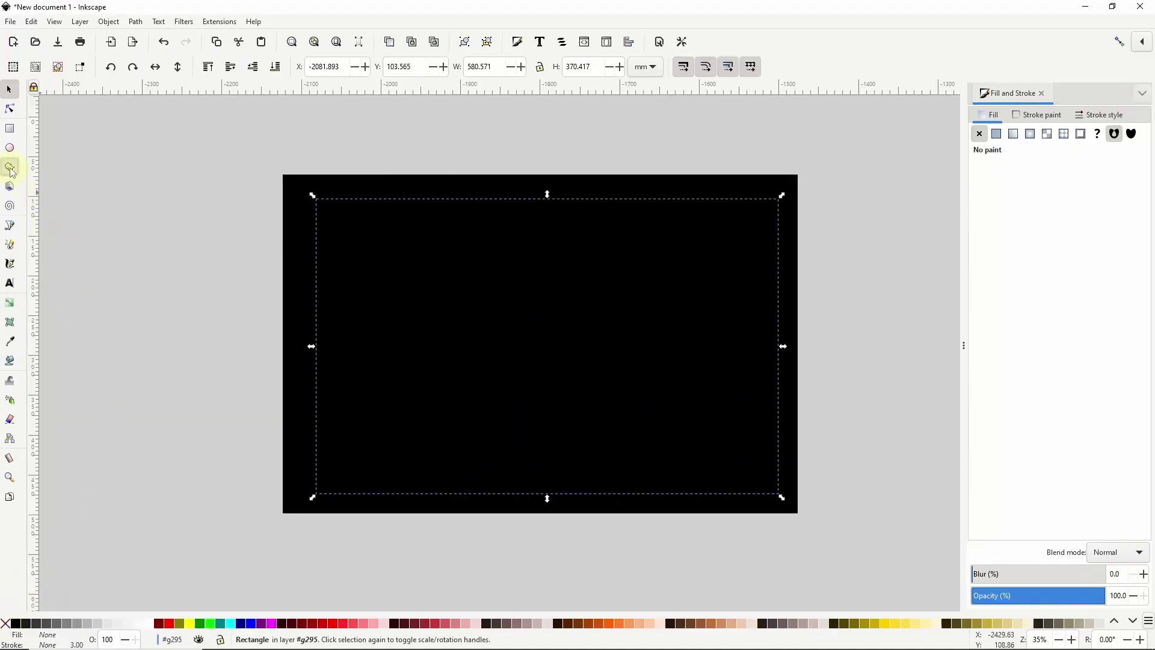
Draw a five-pointed star left of centre with a flat red fill (saturation 77, value 100)
left_click(10, 167)
left_click_drag(541, 387, 547, 389)
left_click(149, 625)
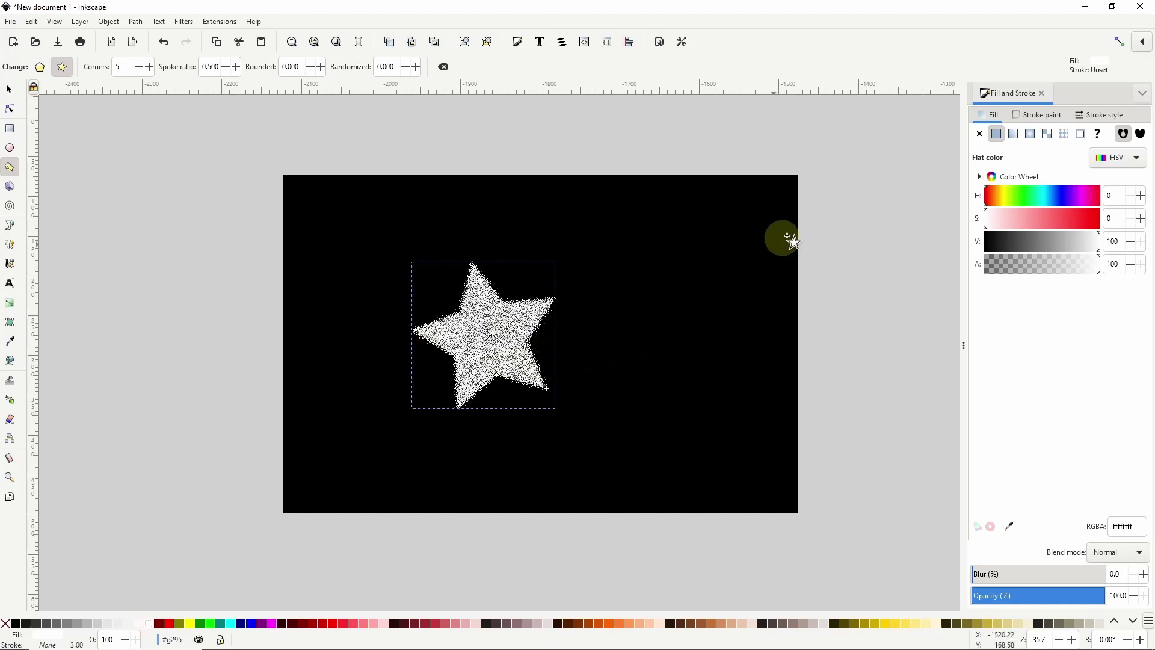
mouse_move(1080, 214)
left_mouse_down()
mouse_move(1098, 218)
mouse_move(1083, 218)
left_mouse_up()
left_click(1075, 221)
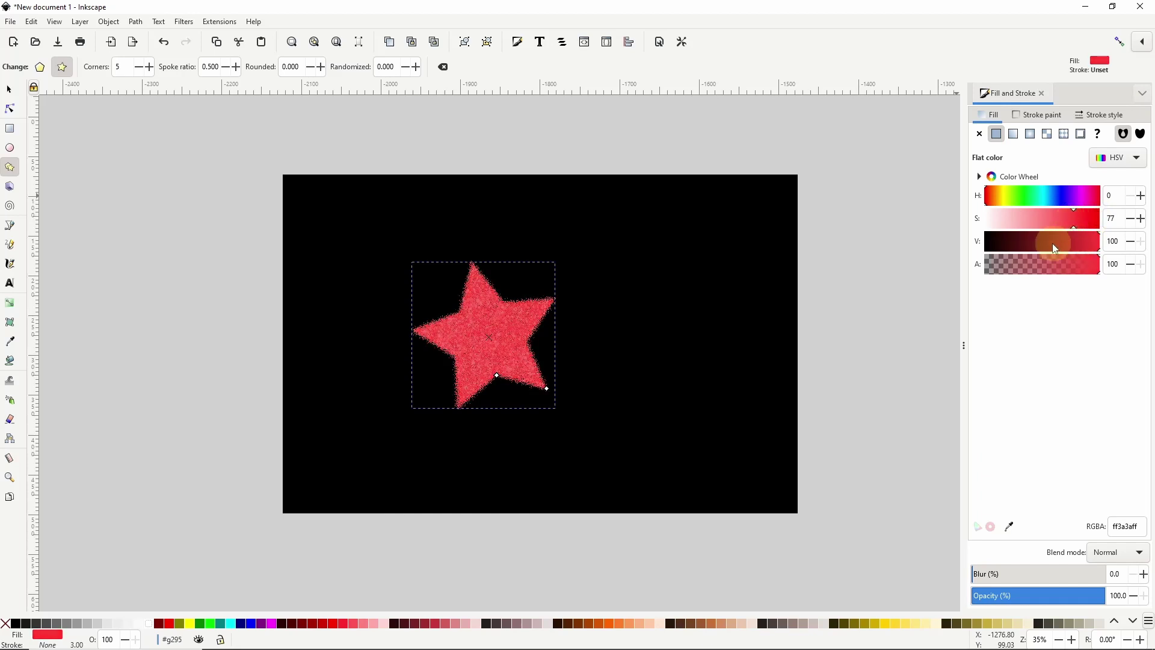
left_click_drag(1037, 246, 1113, 248)
Draw an ellipse up and right of the star and colour it blue (hue 241)
left_click(10, 147)
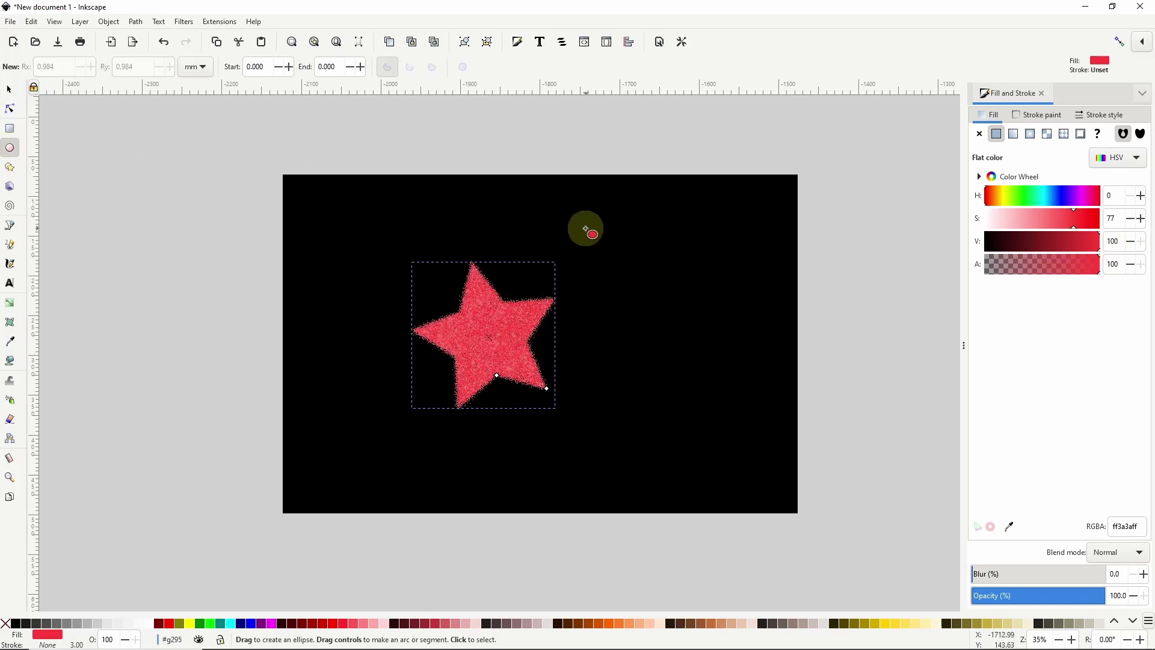
left_click_drag(584, 236, 681, 294)
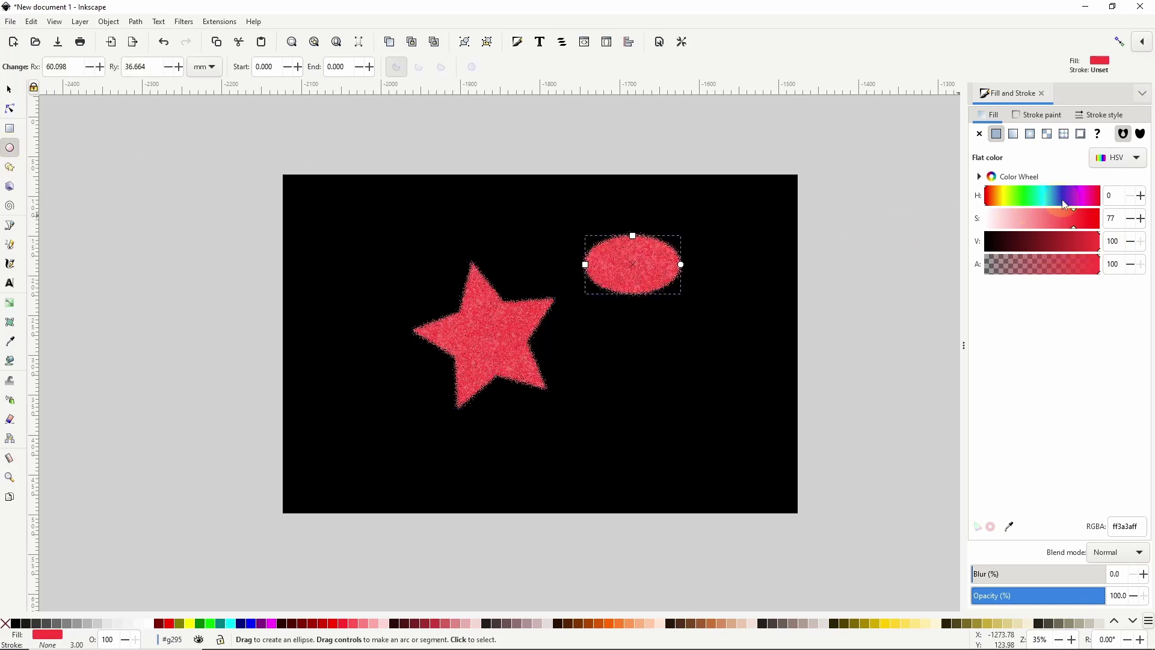
left_click(1064, 201)
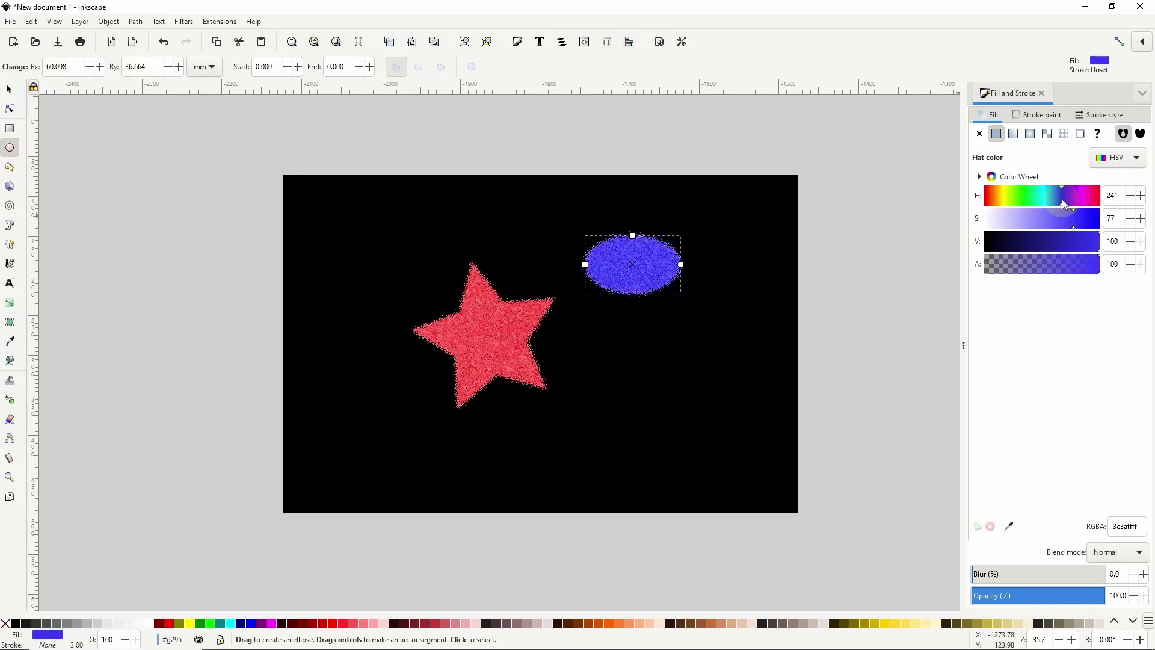
Draw a calligraphic wave across the lower page and colour it yellow (hue 48)
left_click(9, 265)
mouse_move(345, 443)
left_mouse_down()
mouse_move(557, 444)
mouse_move(714, 411)
left_mouse_up()
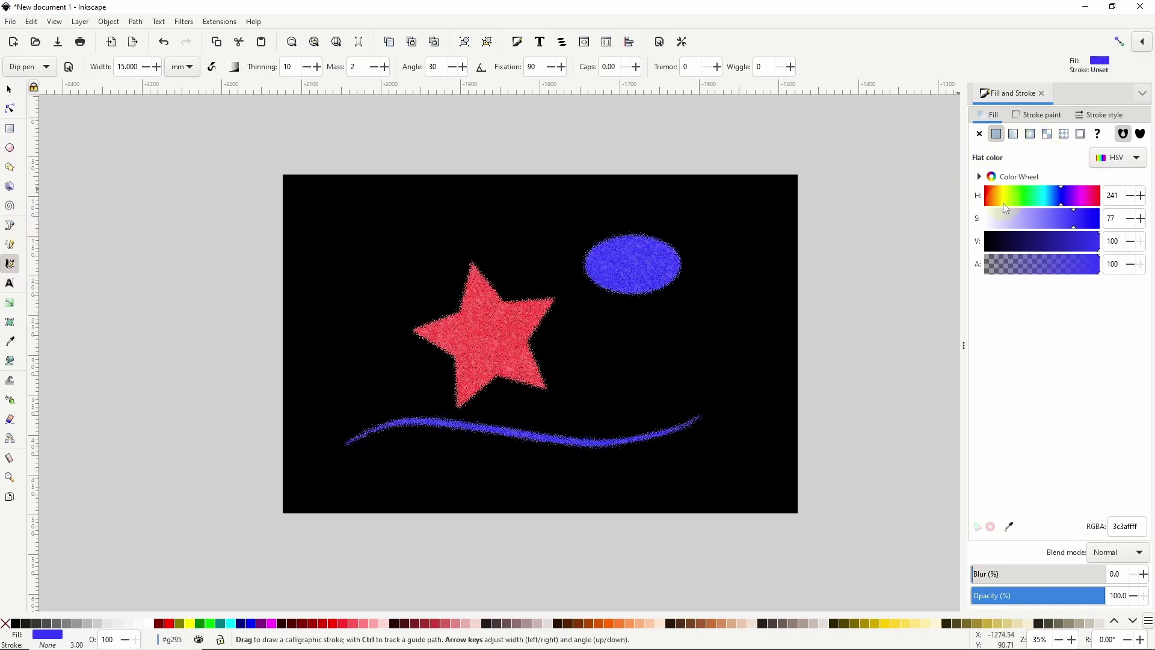
left_click(1000, 204)
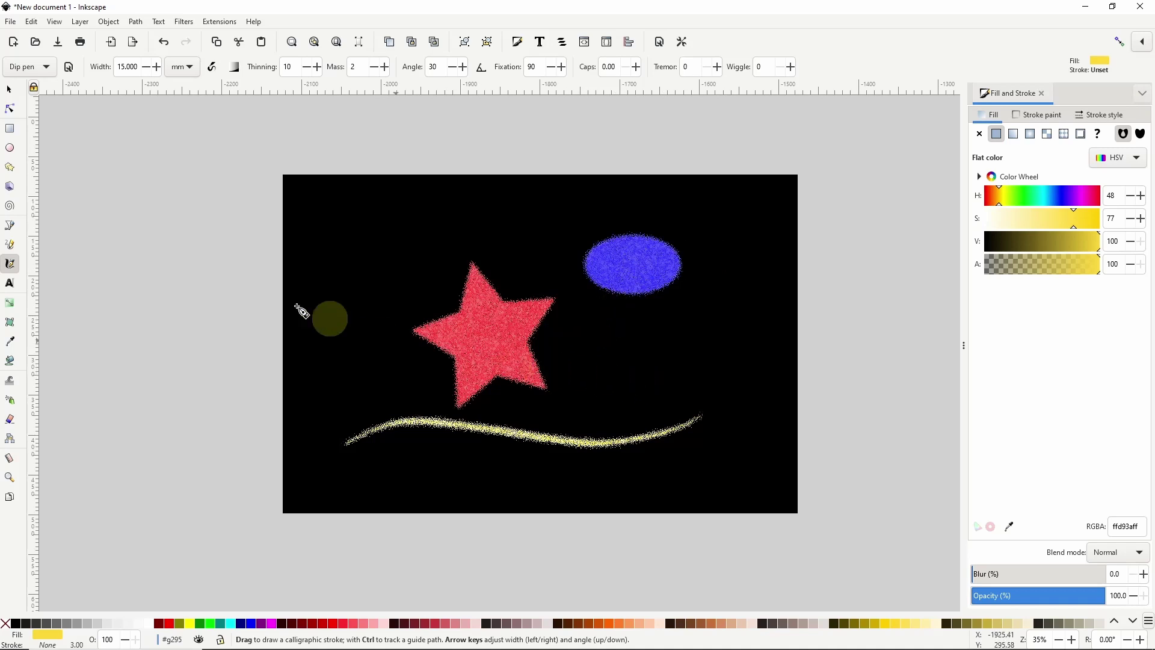
left_click(8, 90)
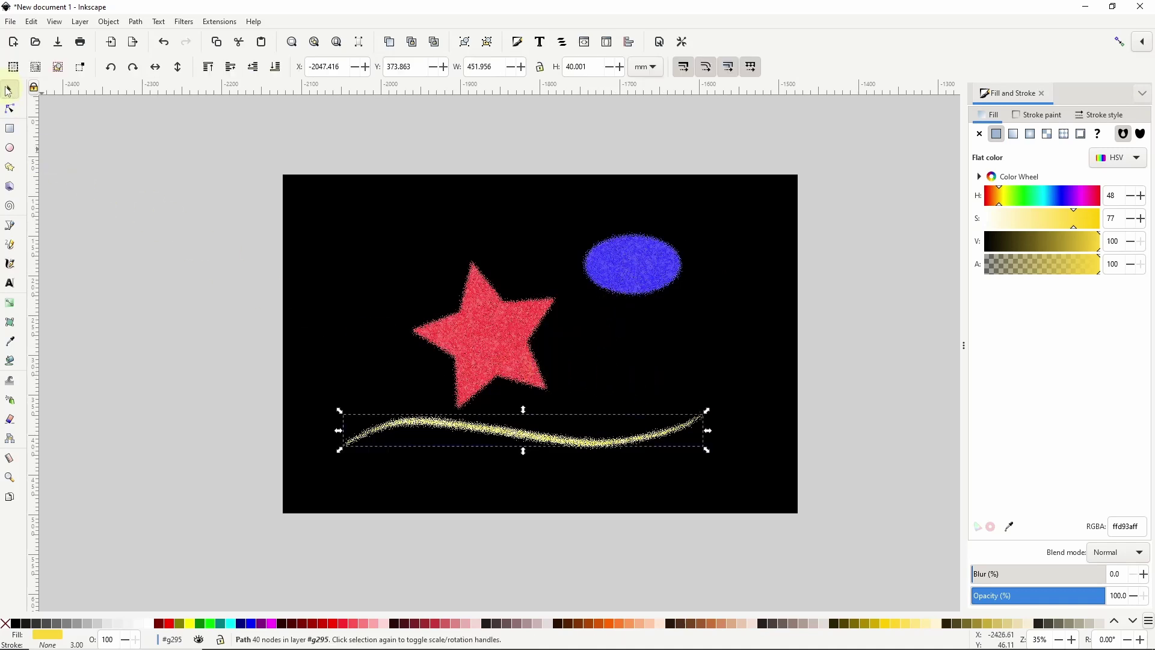
Select the star, ellipse and stroke group and open the Filter Editor
left_click(355, 211)
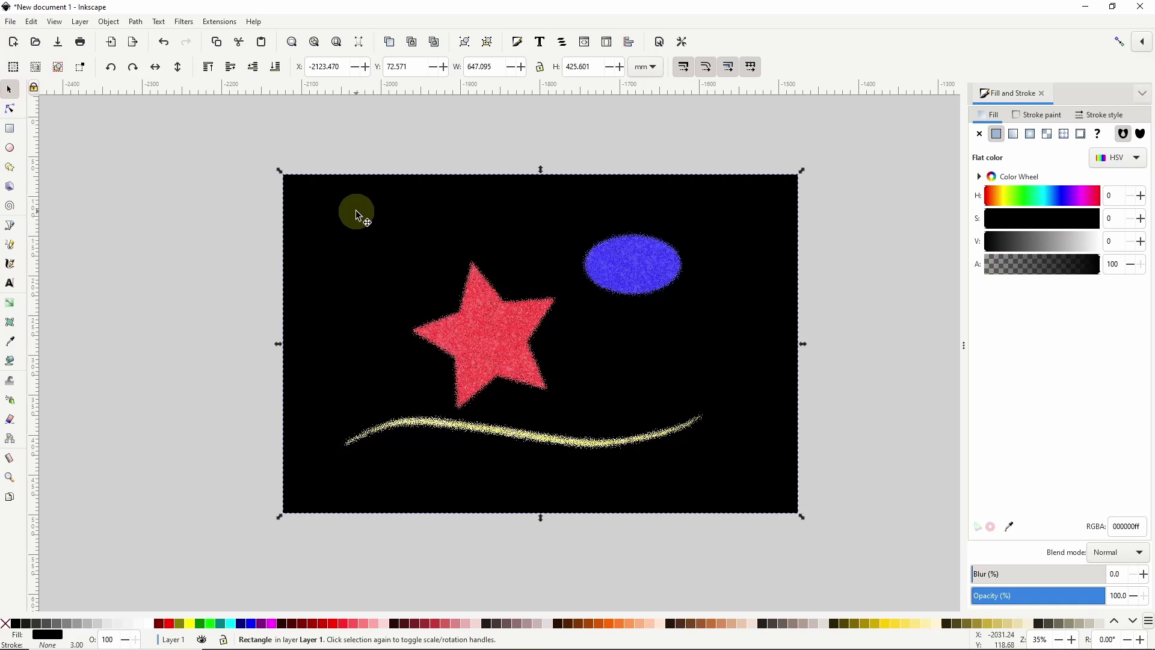
left_click(480, 331)
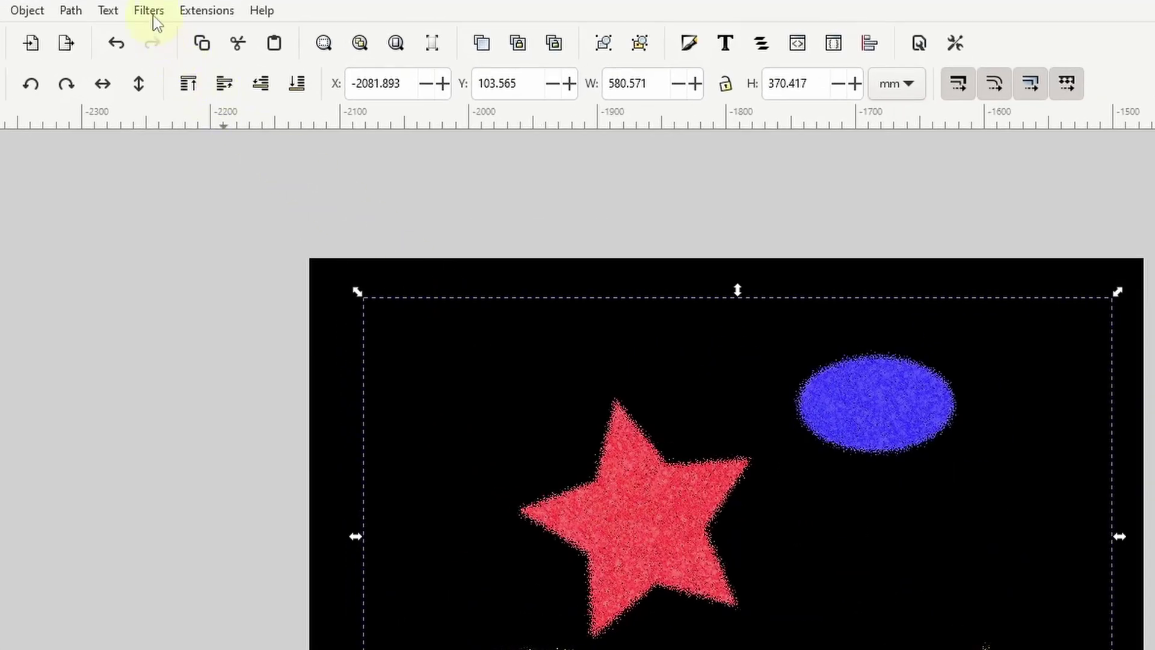
left_click(153, 16)
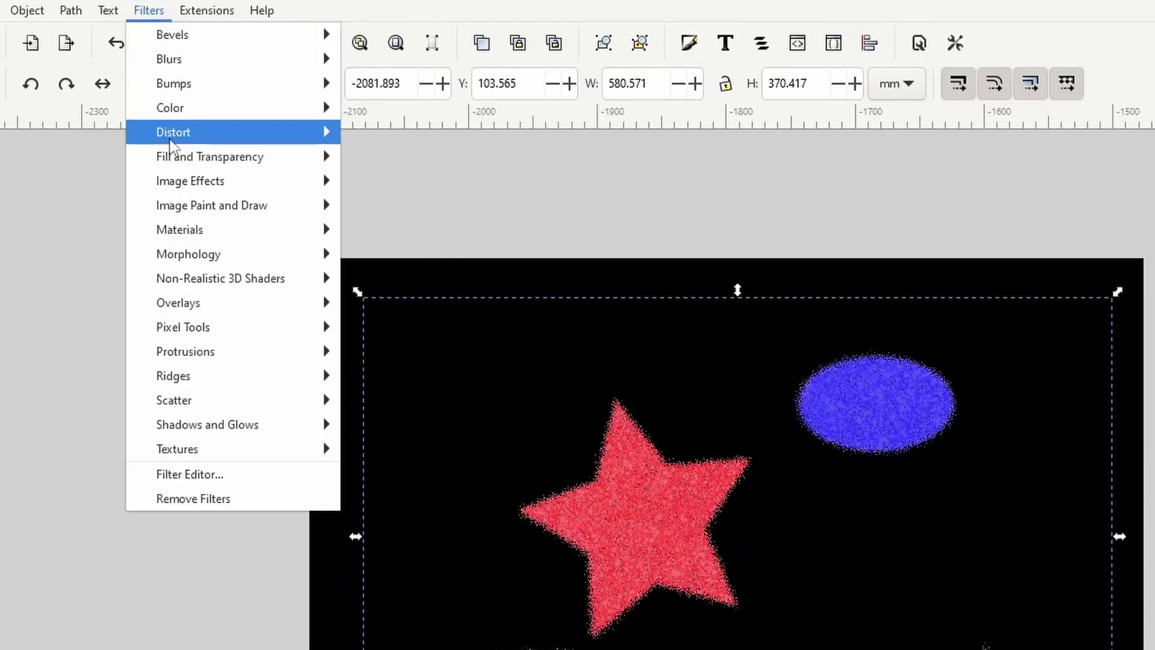
left_click(248, 476)
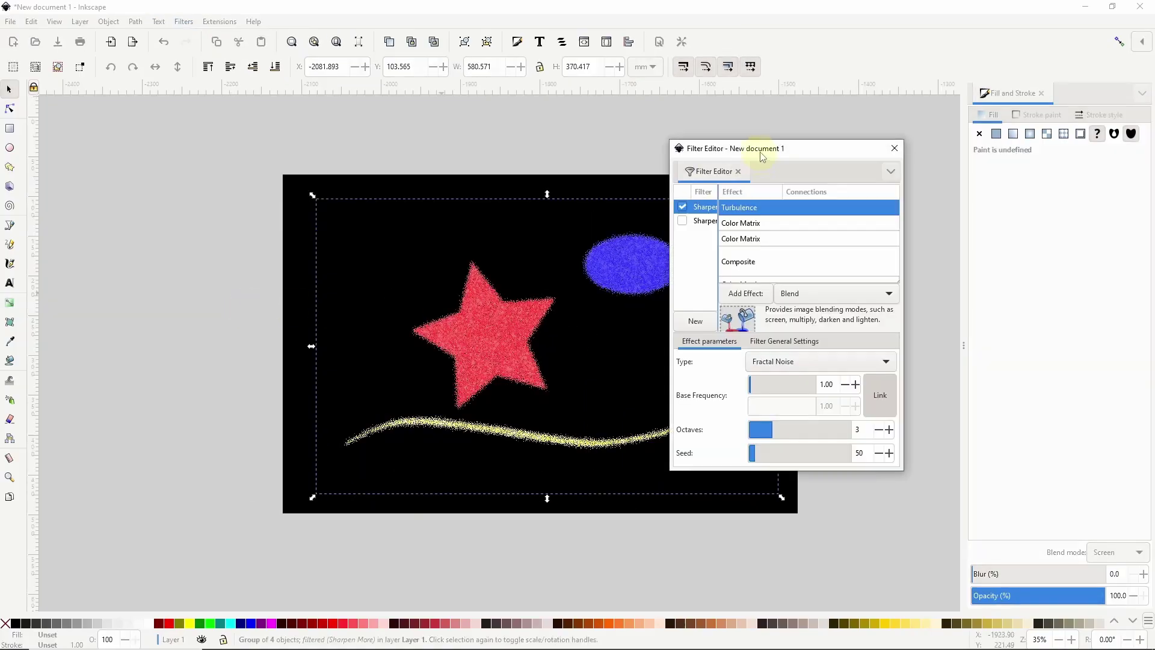
Reposition the Filter Editor, widen the filter name column and browse the Sharpen More effect list
left_click_drag(762, 156, 810, 147)
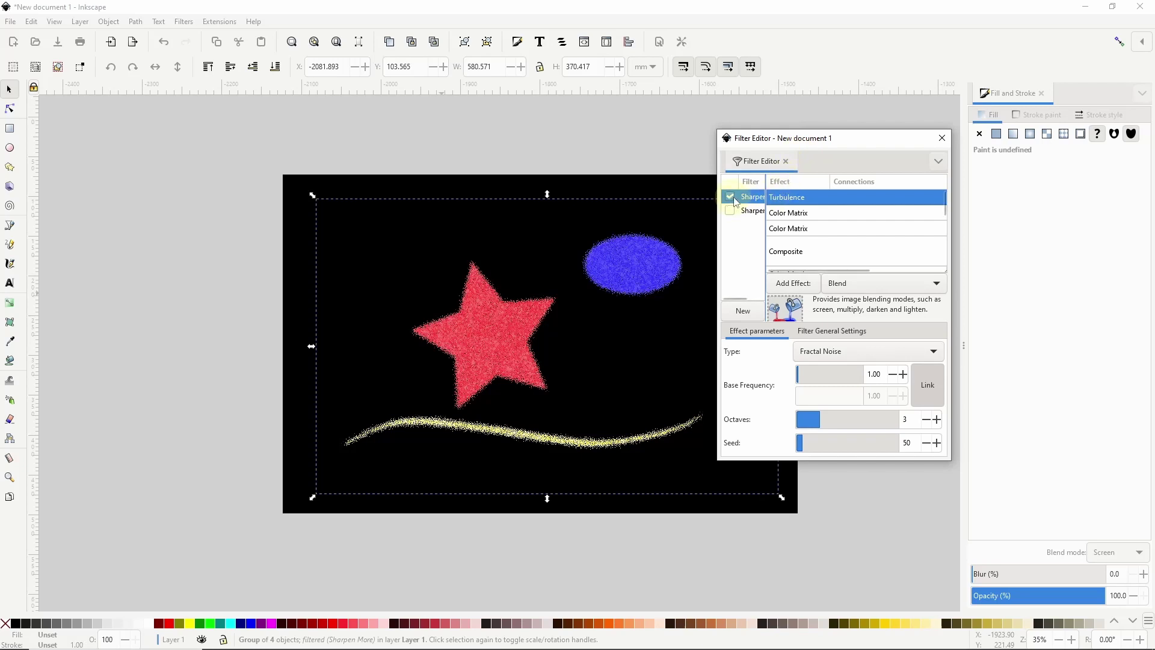
left_click_drag(767, 202, 795, 202)
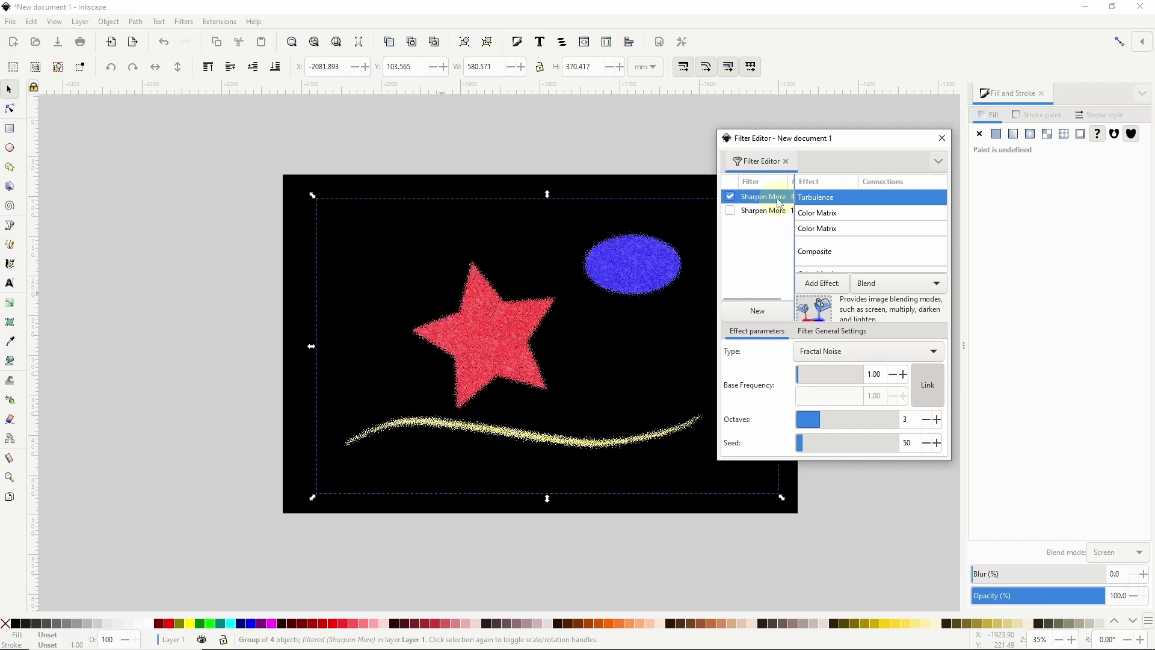
scroll(819, 234, "down", 3)
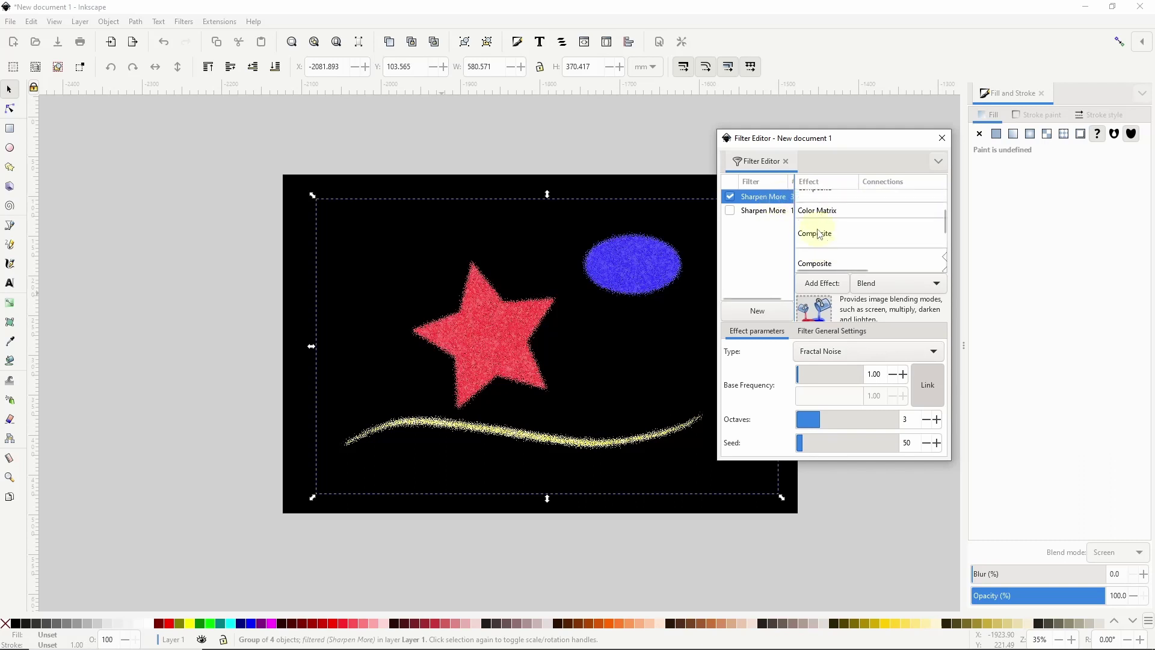
scroll(819, 234, "down", 4)
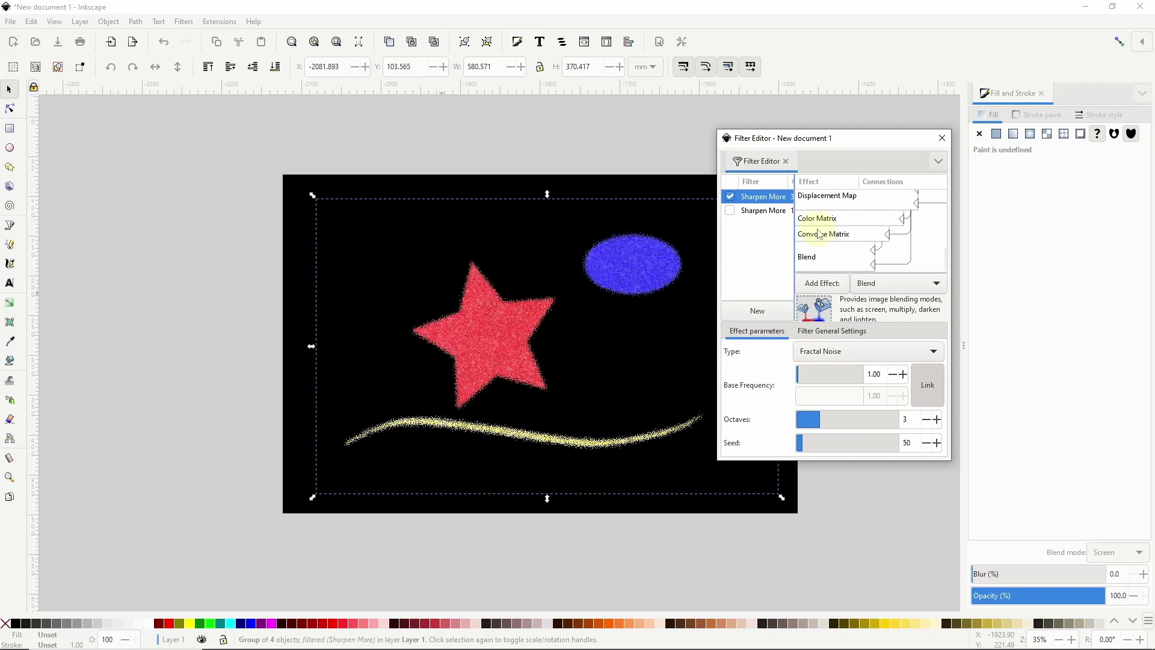
scroll(824, 226, "up", 1)
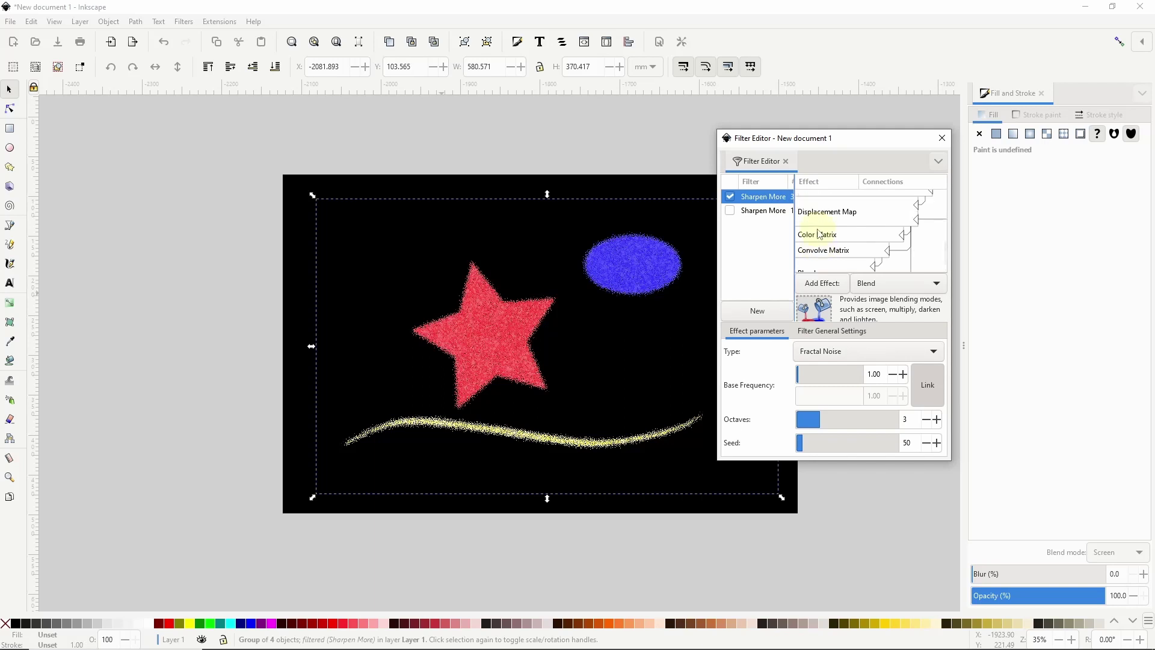
Change the Displacement Map primitive's scale from 15.0 to 14.5
left_click(854, 213)
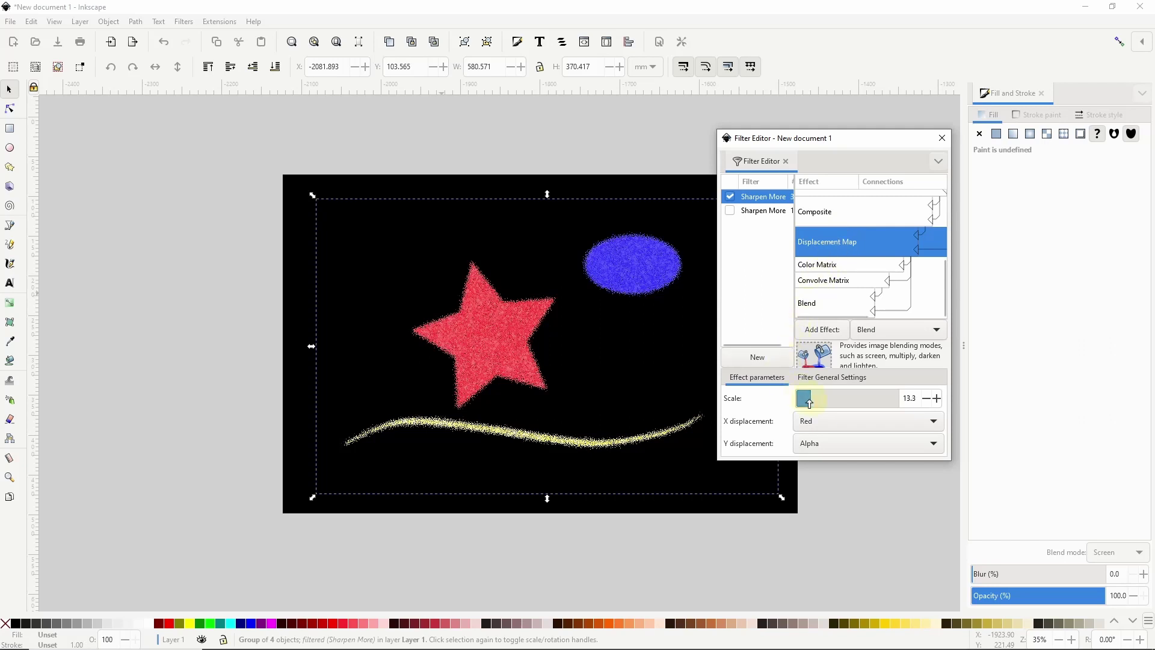
left_click_drag(807, 403, 811, 409)
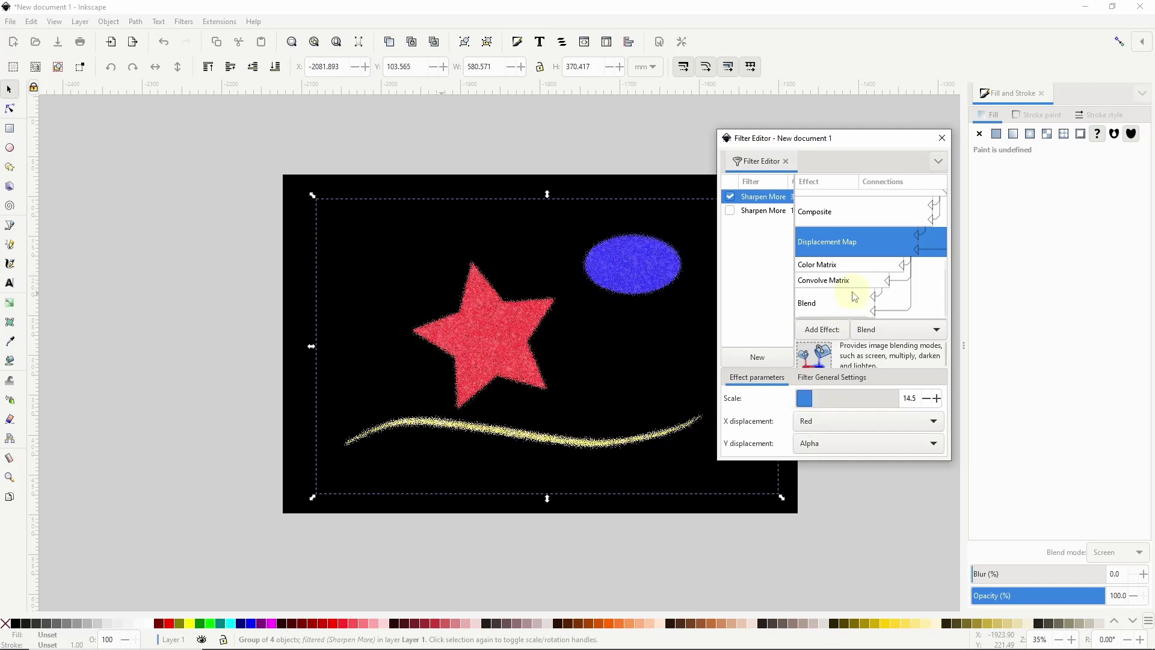
scroll(850, 296, "up", 5)
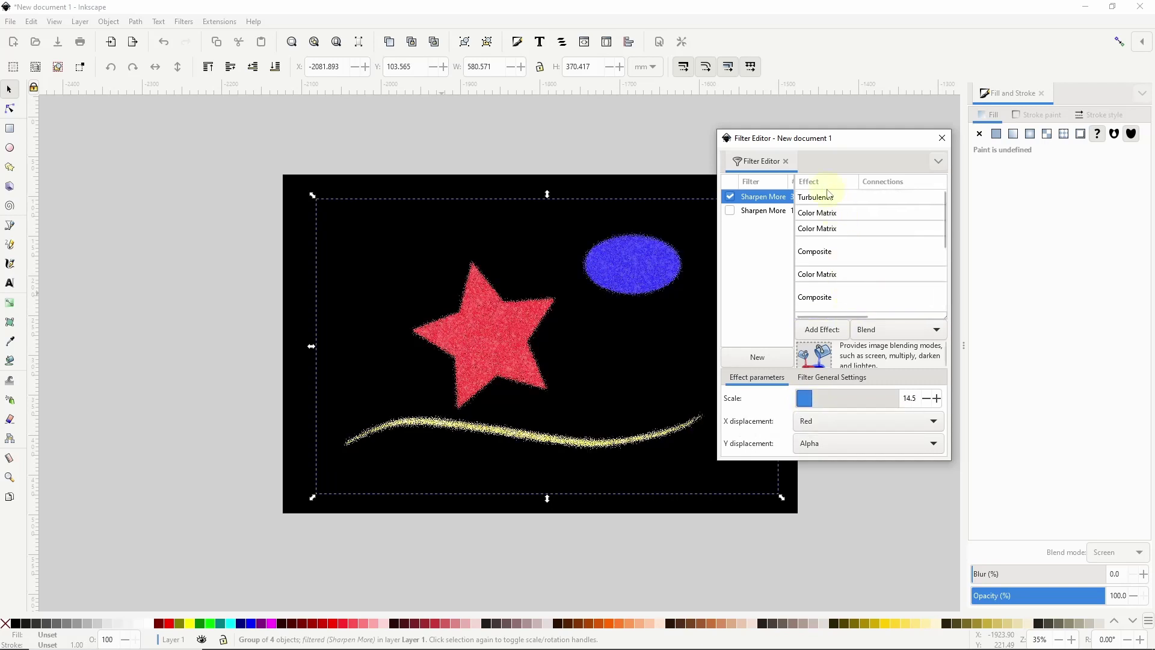
Set the Turbulence primitive's base frequency to 0.30
left_click(829, 196)
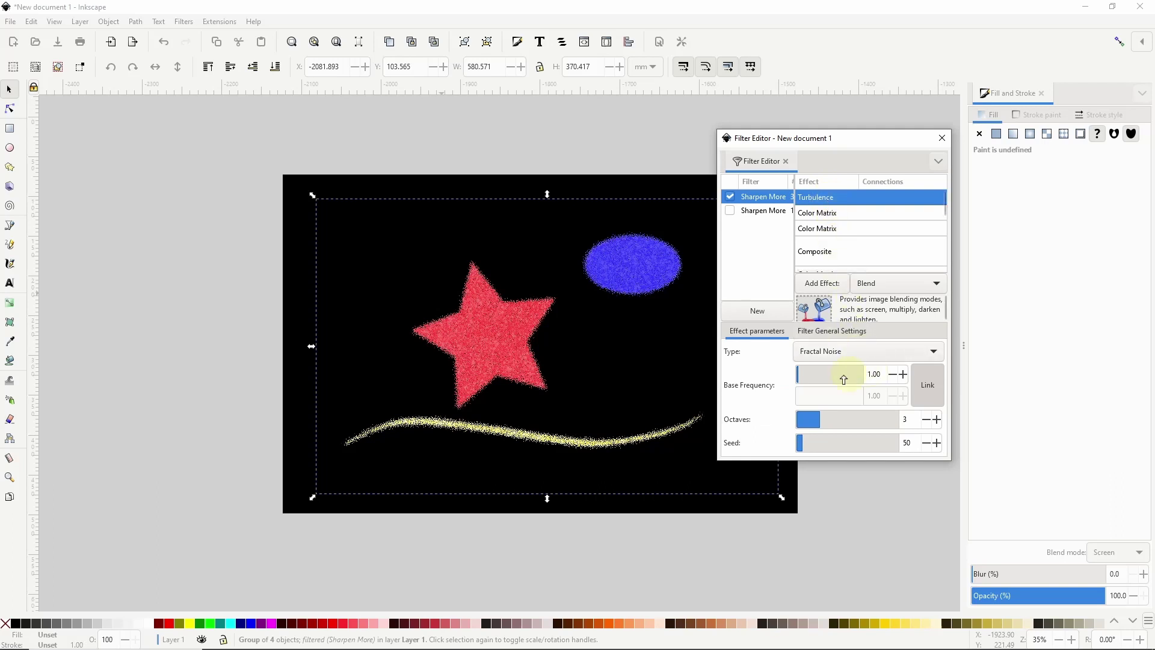
scroll(880, 375, "down", 5)
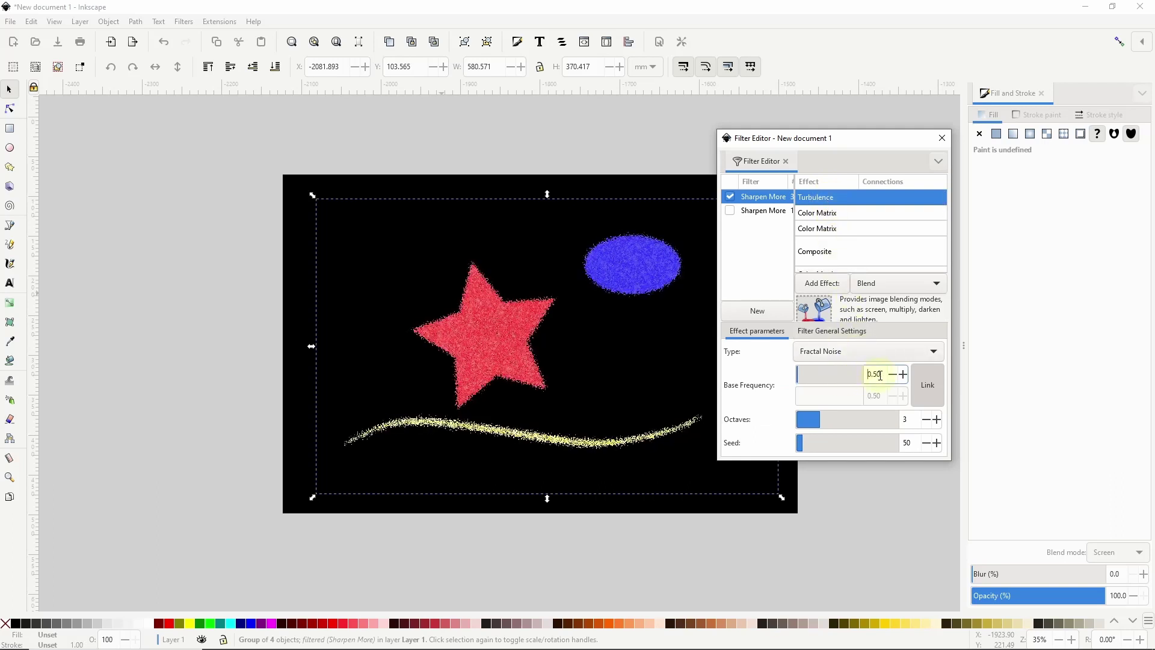
scroll(880, 375, "down", 2)
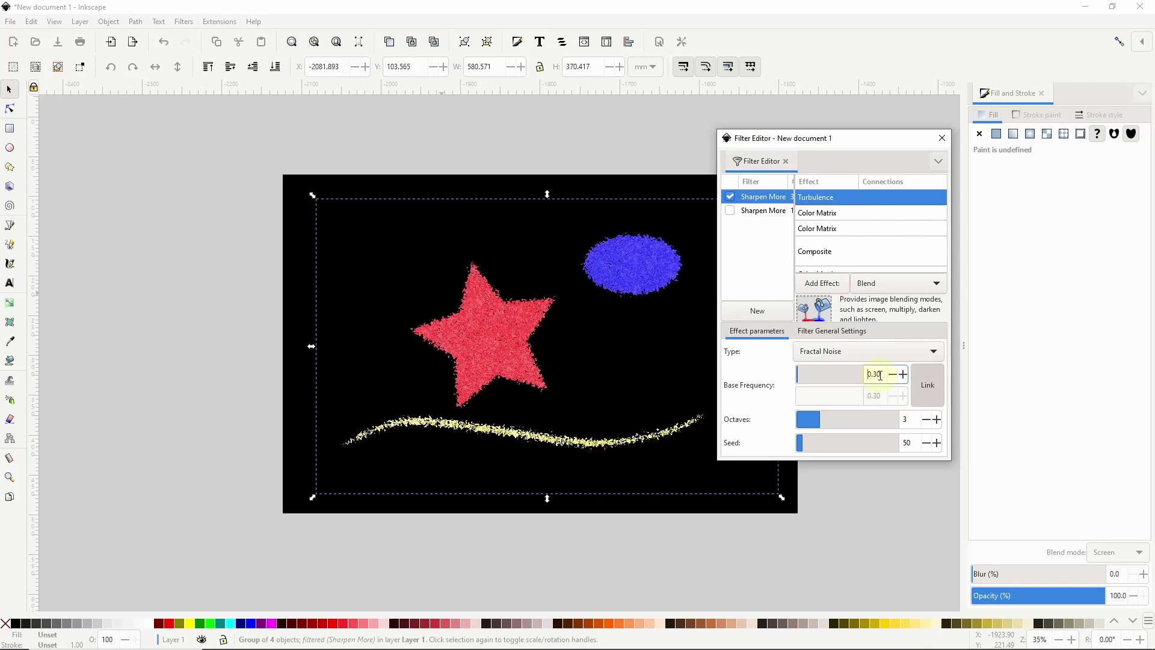
scroll(541, 379, "up", 1)
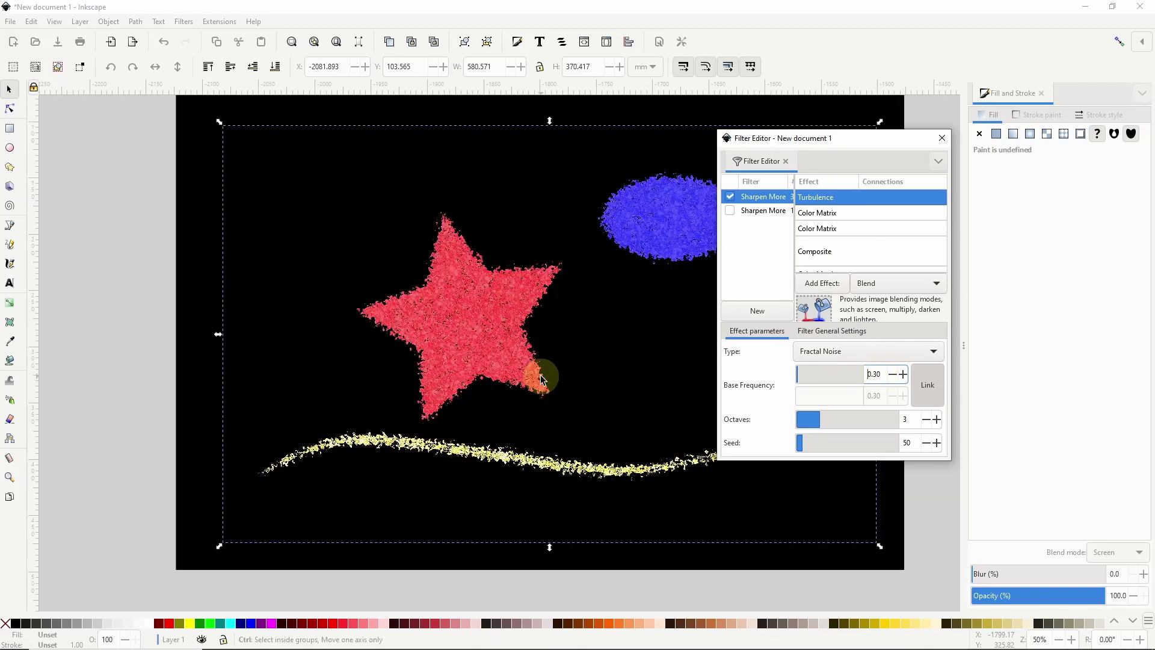
Rename the Sharpen More filter to 'Glitter'
left_click(766, 198)
type("Glitter")
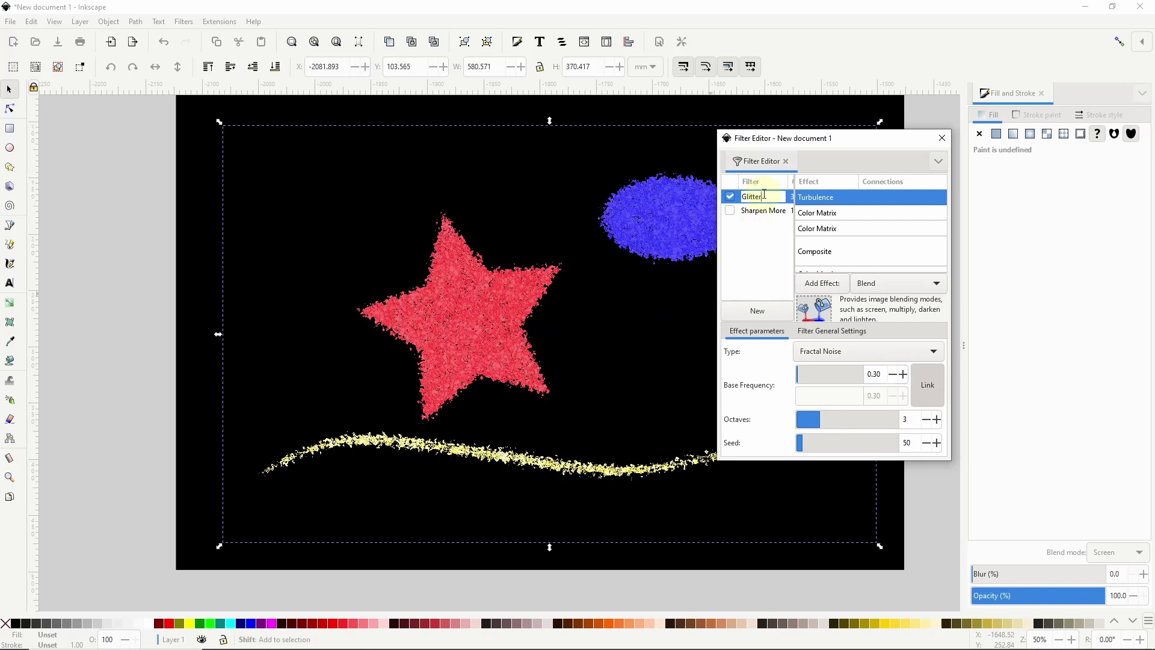
key("Return")
Deselect everything and place a 'Glitter' text object above the star
key("Escape")
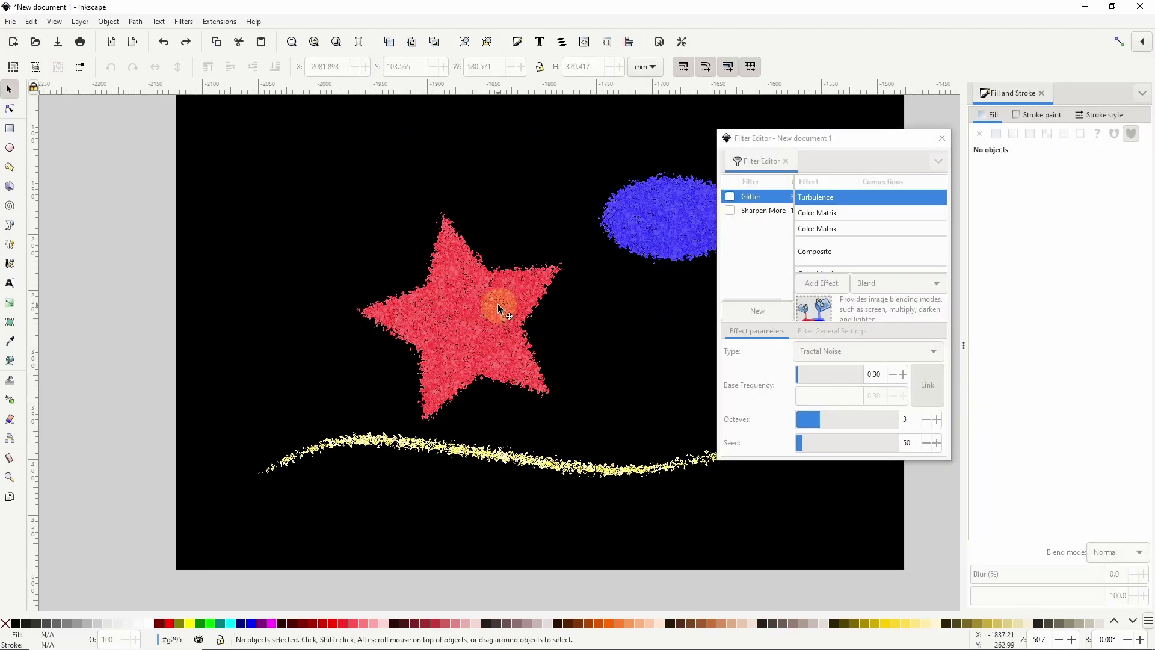
key("t")
left_click(311, 179)
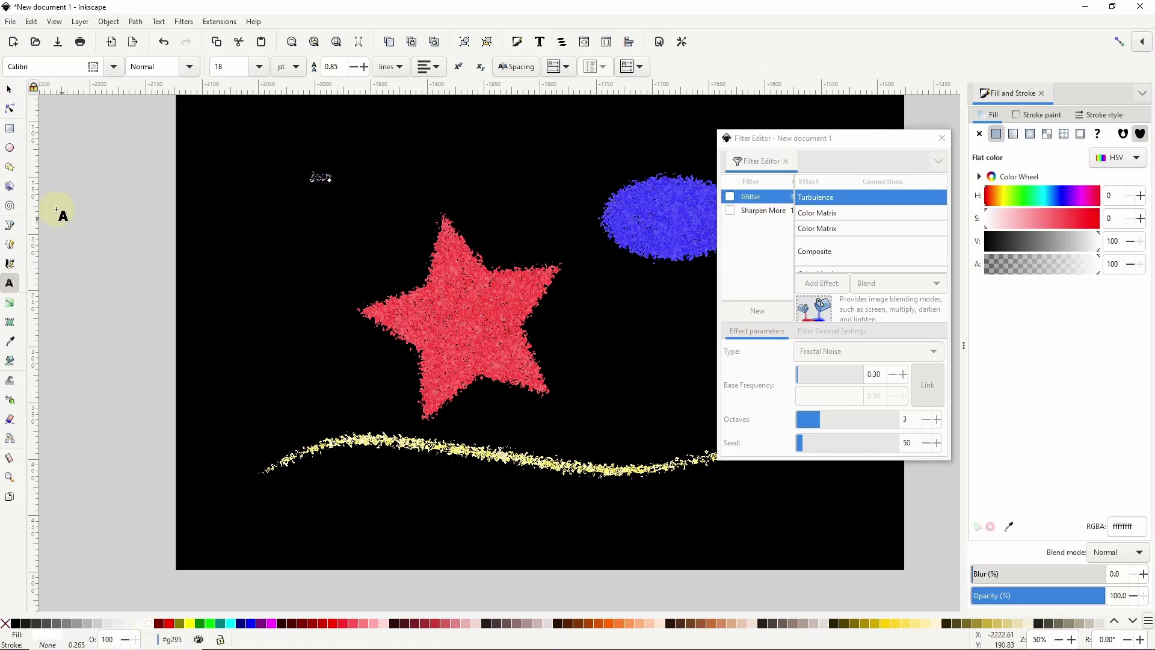
left_click(9, 89)
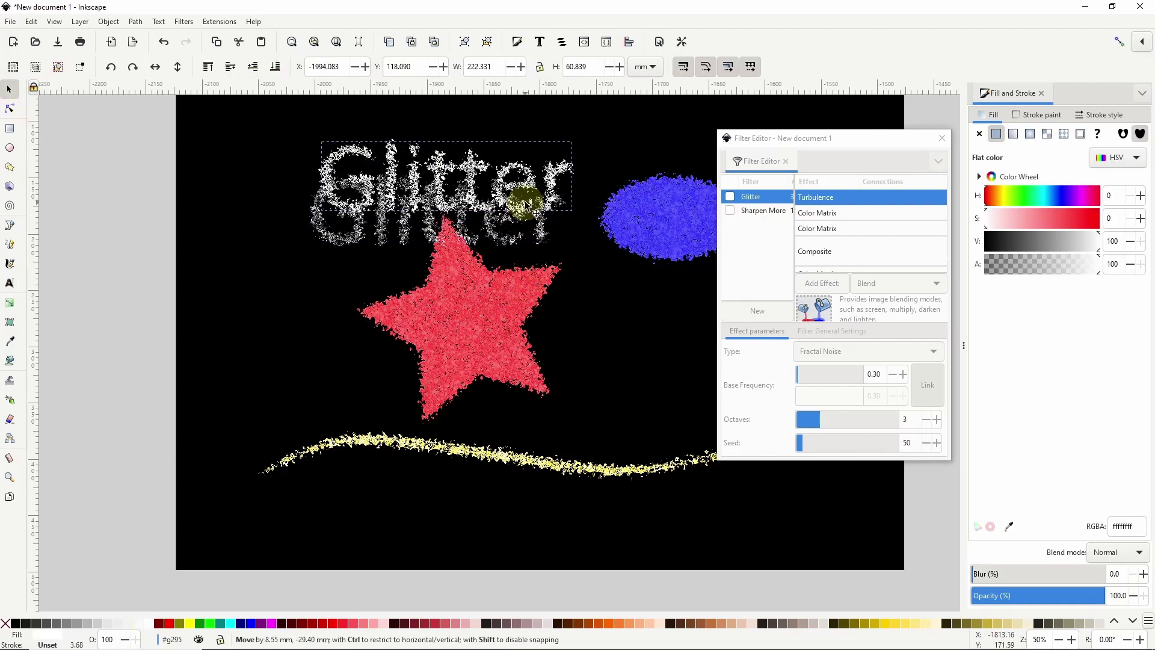